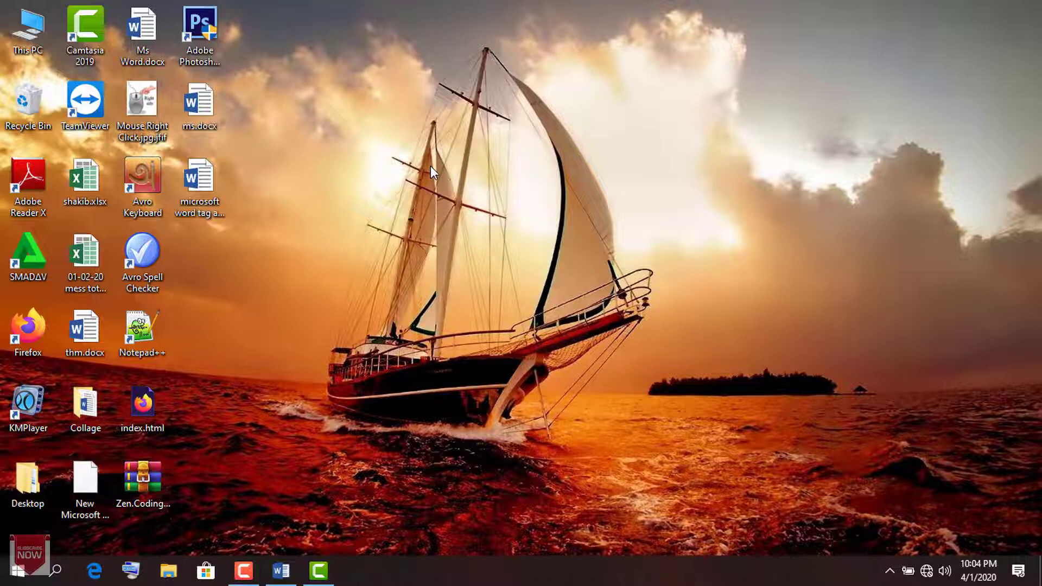
- Create a new blank Microsoft Word Document on the desktop from the right-click New menu
{"action": "right_click", "coordinate": [431, 171]}
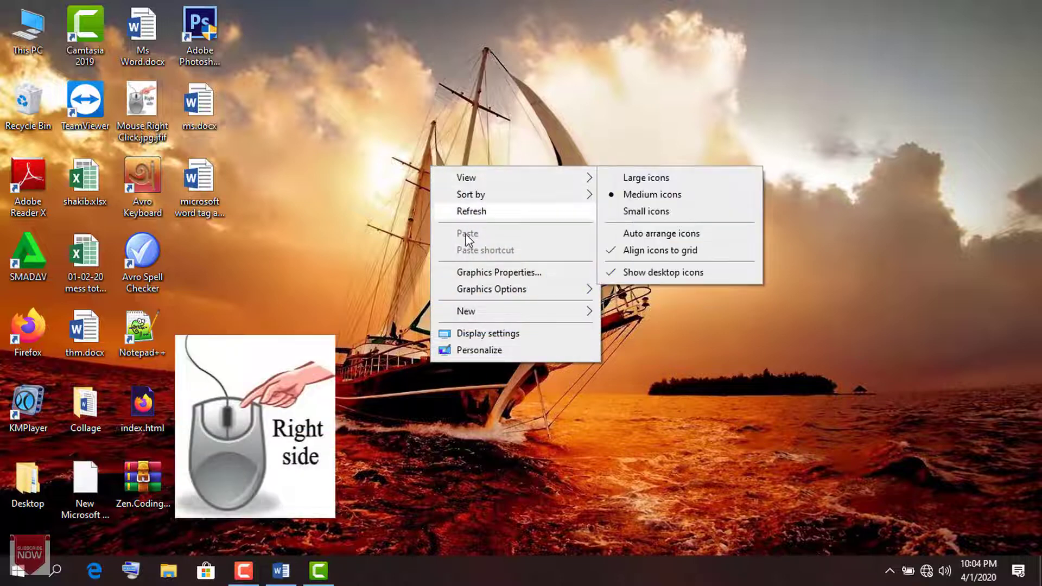
{"action": "mouse_move", "coordinate": [513, 311]}
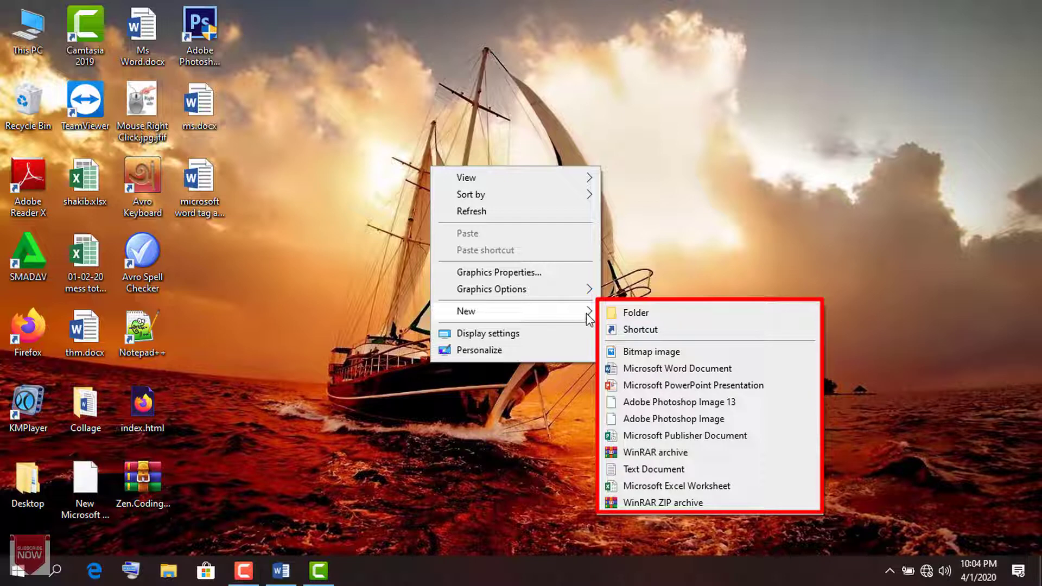
{"action": "left_click", "coordinate": [658, 368]}
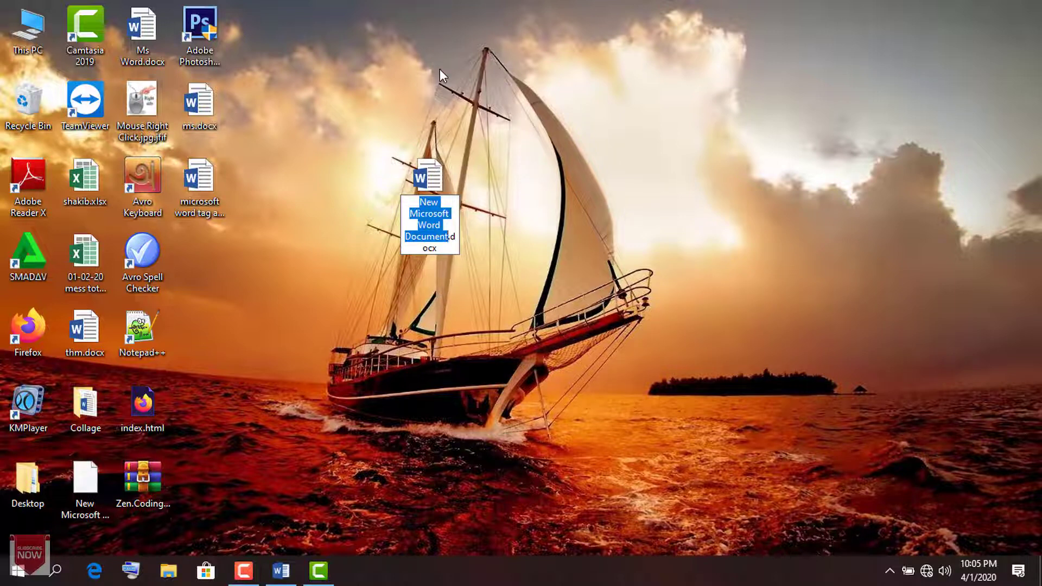
- Rename the new desktop file to 'ms word part-2.docx' and select it
{"action": "type", "text": "ms wo"}
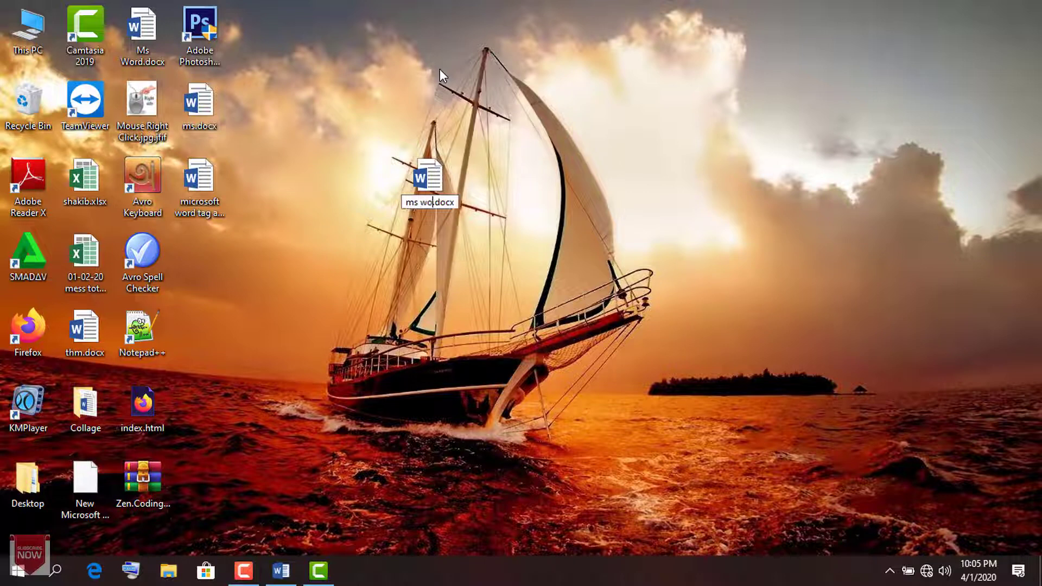
{"action": "type", "text": "rd "}
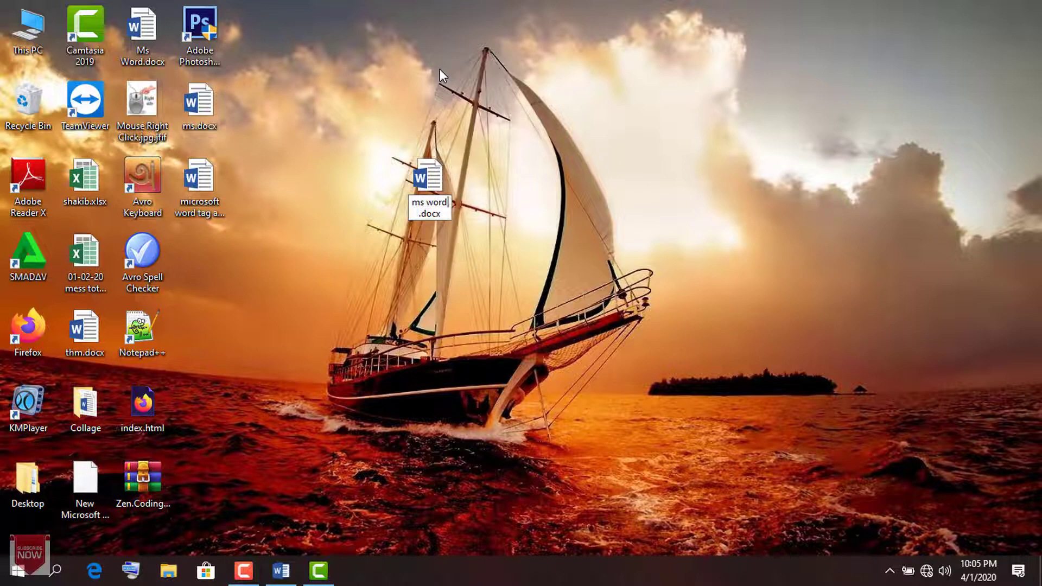
{"action": "type", "text": "part"}
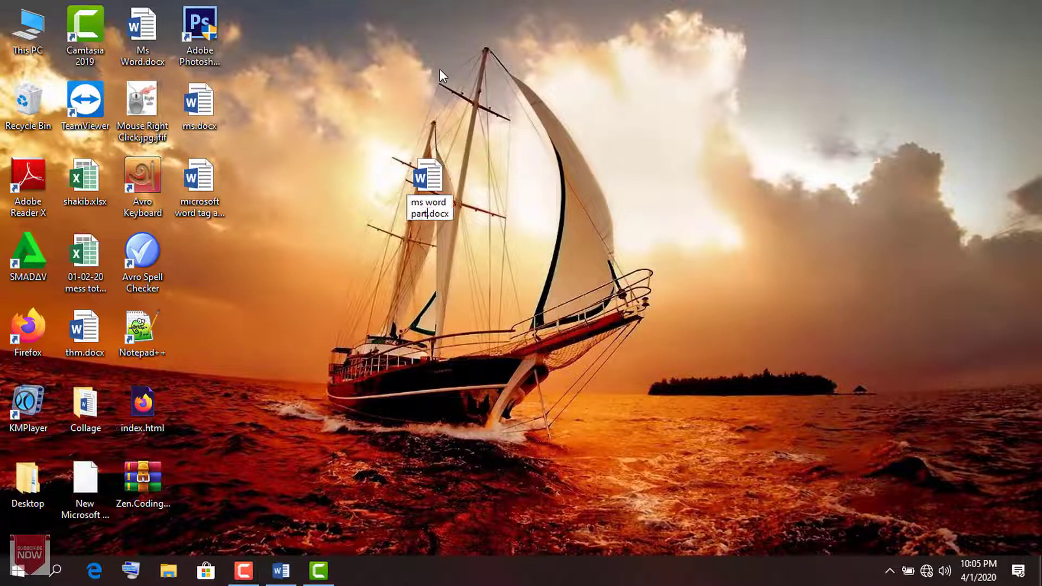
{"action": "type", "text": "-2"}
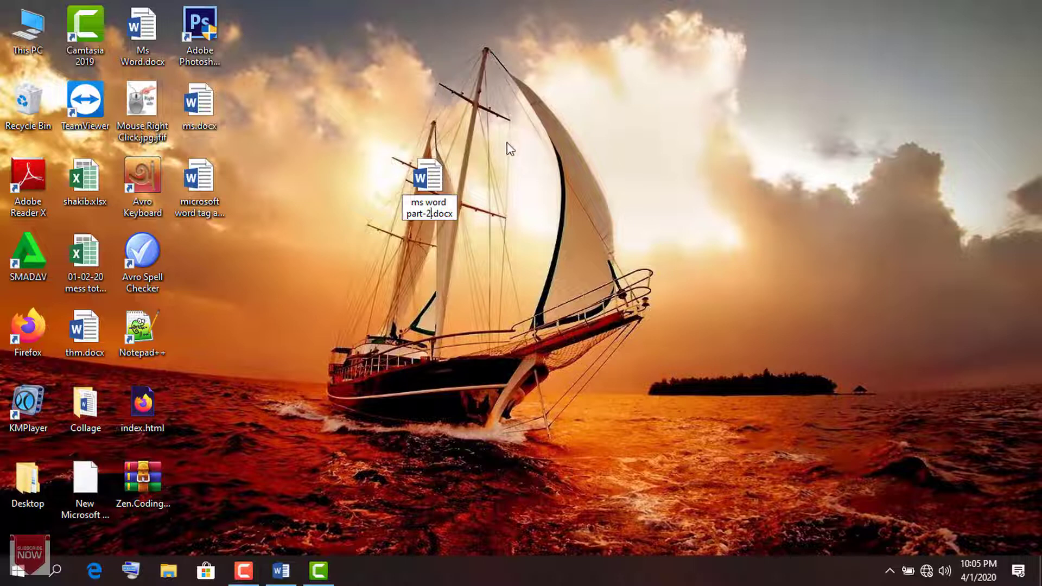
{"action": "key", "text": "Return"}
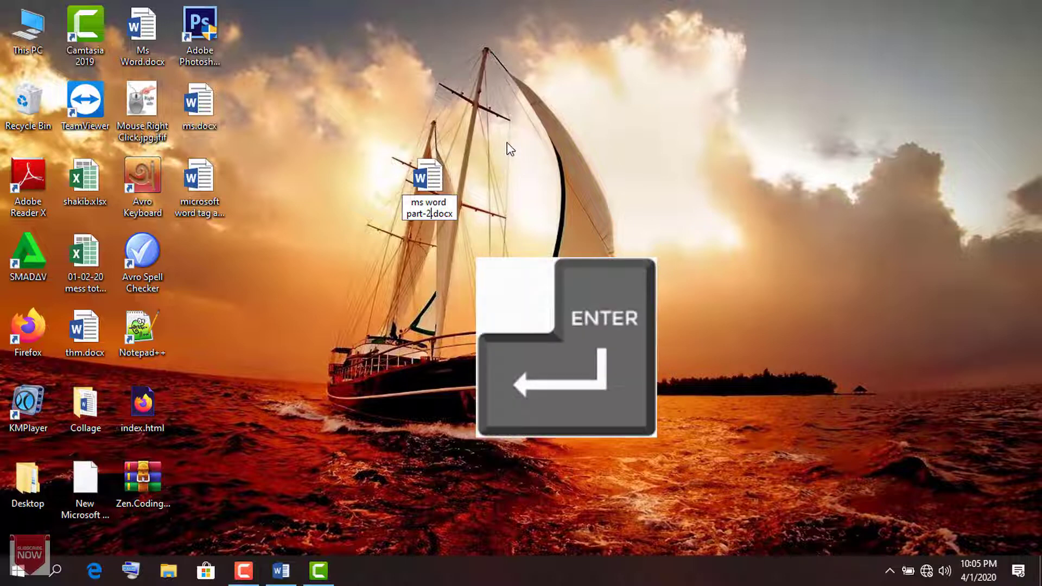
{"action": "key", "text": "Return"}
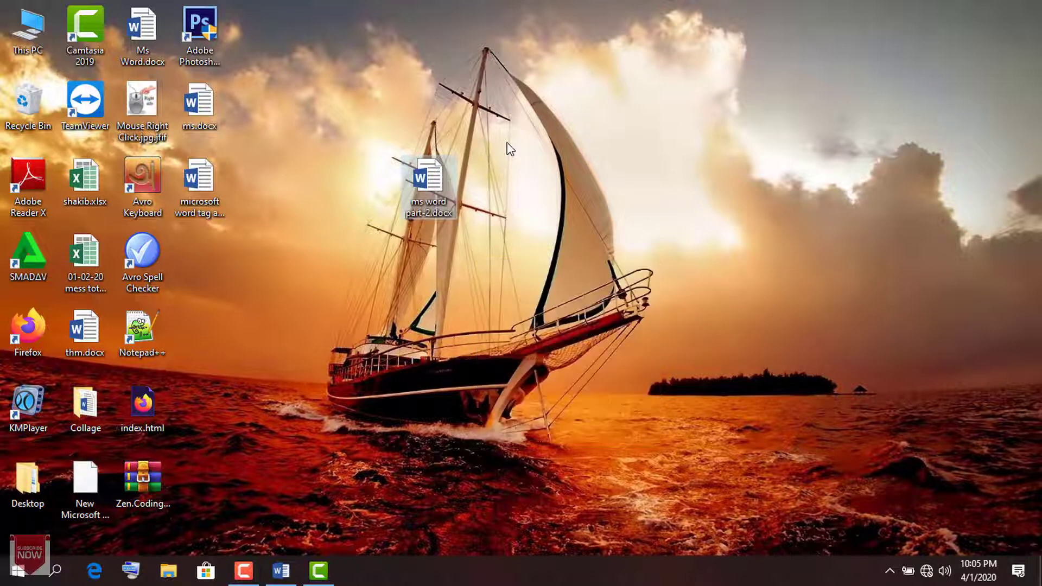
{"action": "left_click", "coordinate": [510, 149]}
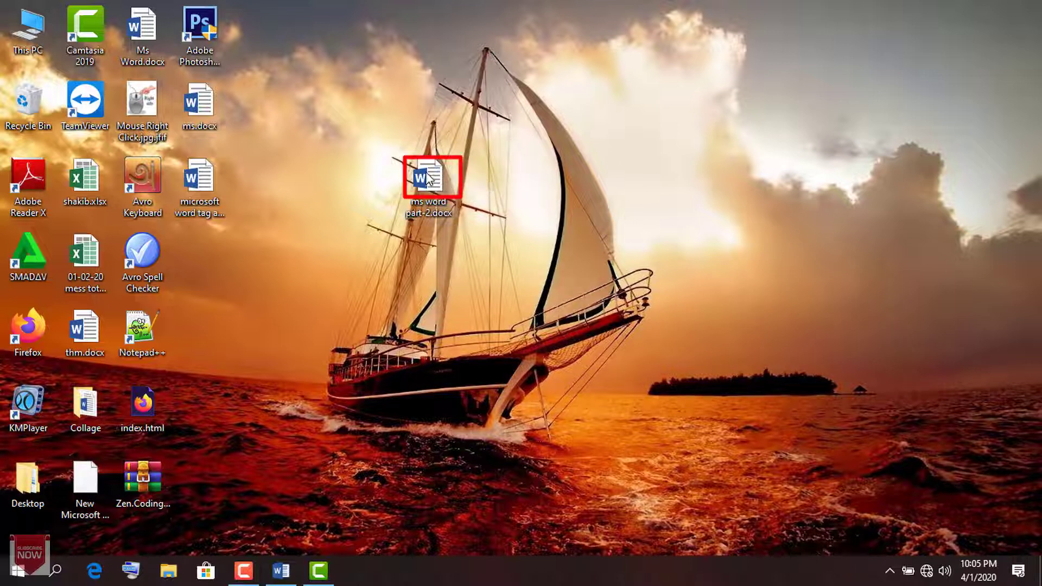
{"action": "mouse_move", "coordinate": [427, 179]}
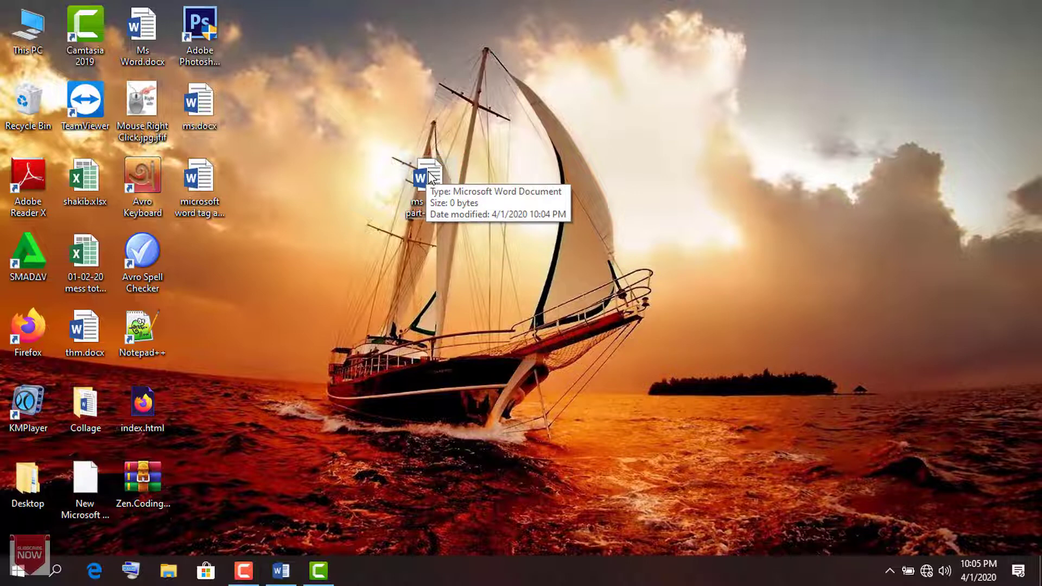
{"action": "left_click", "coordinate": [429, 176]}
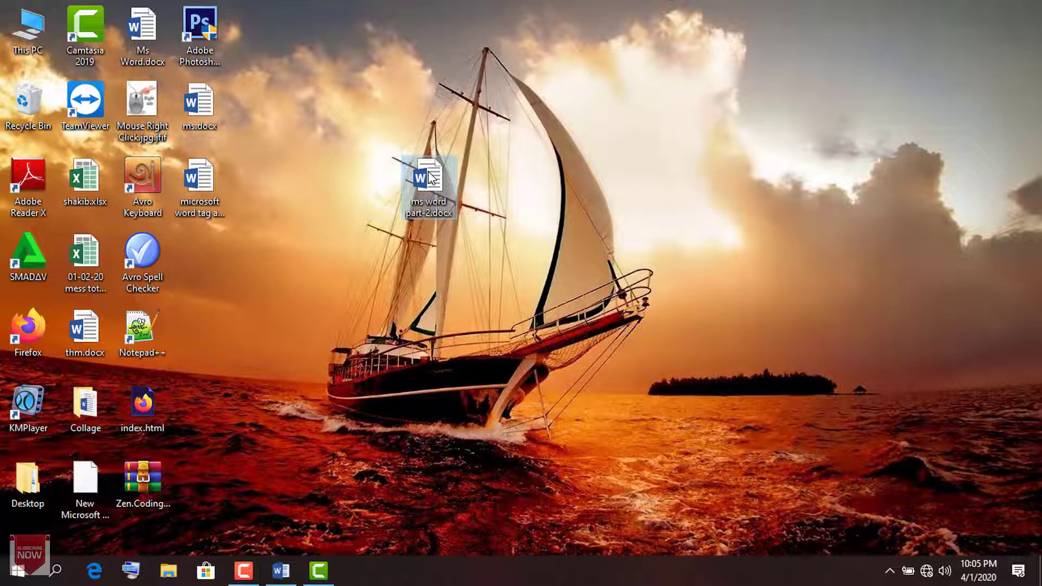
- Open ms word part-2.docx in Word, showing a blank page
{"action": "double_click", "coordinate": [428, 176]}
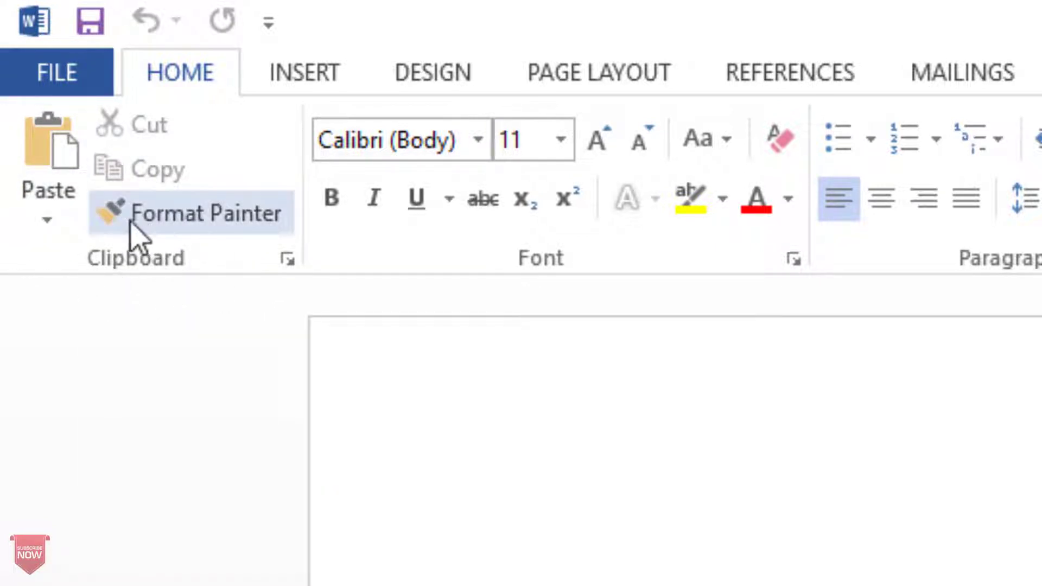
{"action": "left_click", "coordinate": [287, 260]}
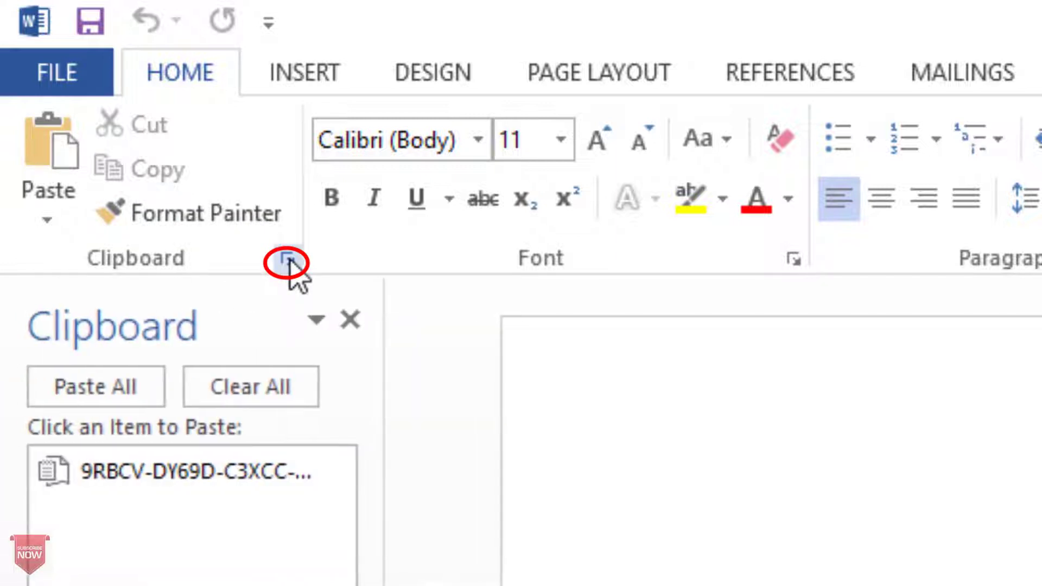
{"action": "left_click", "coordinate": [287, 260]}
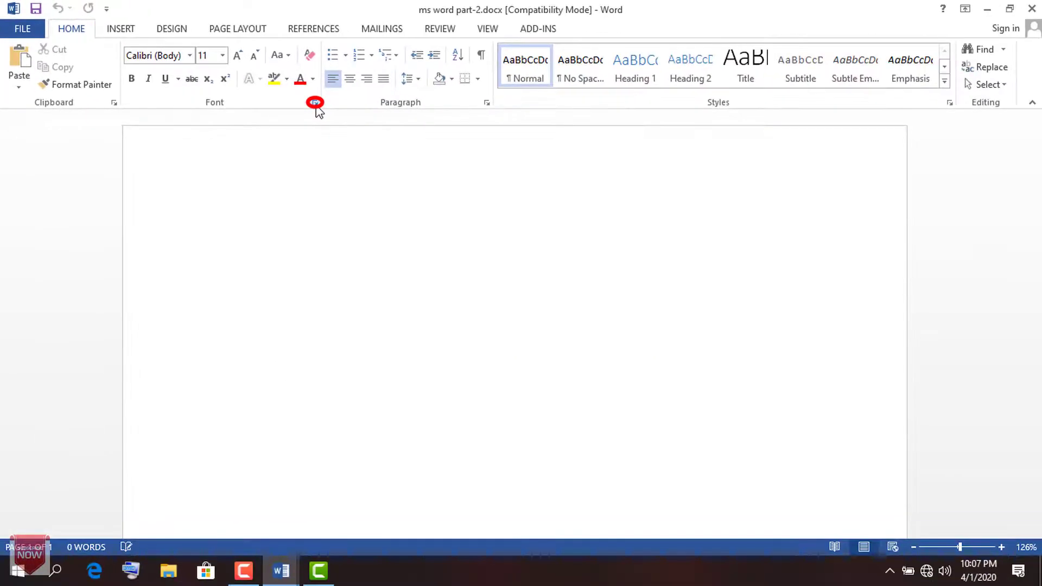
{"action": "left_click", "coordinate": [315, 103]}
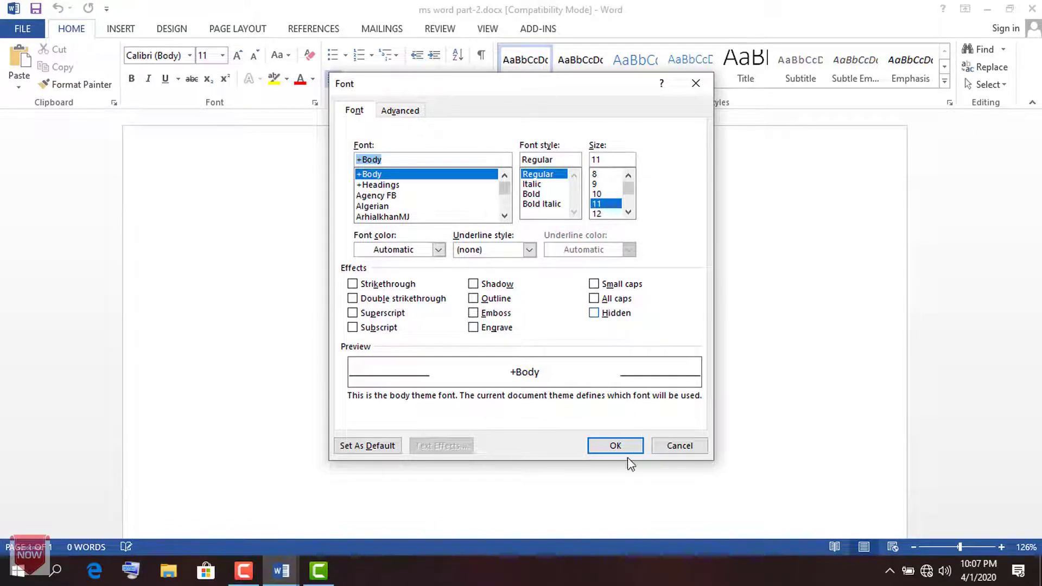
{"action": "left_click", "coordinate": [696, 84]}
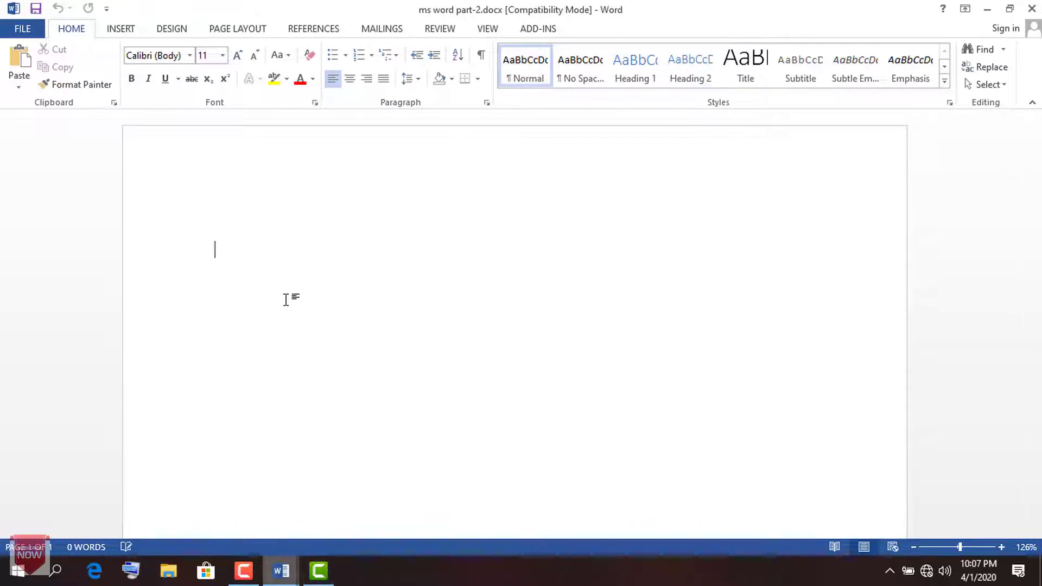
- Paste the copied tutorial paragraph and 'Bangladesh Dhaka A2' line into the document
{"action": "key", "text": "ctrl+v"}
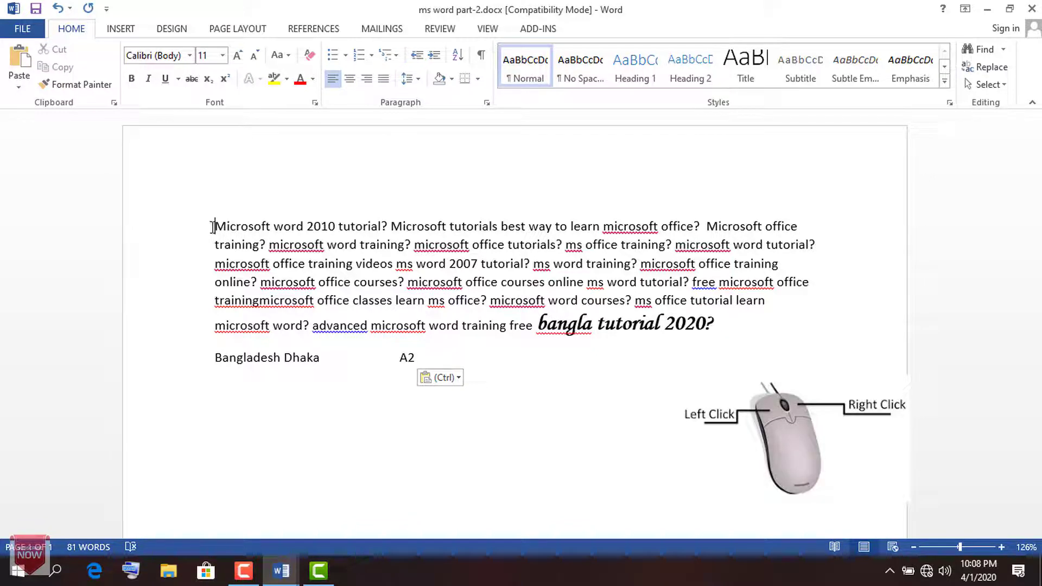
{"action": "left_click_drag", "start_coordinate": [215, 226], "coordinate": [400, 228]}
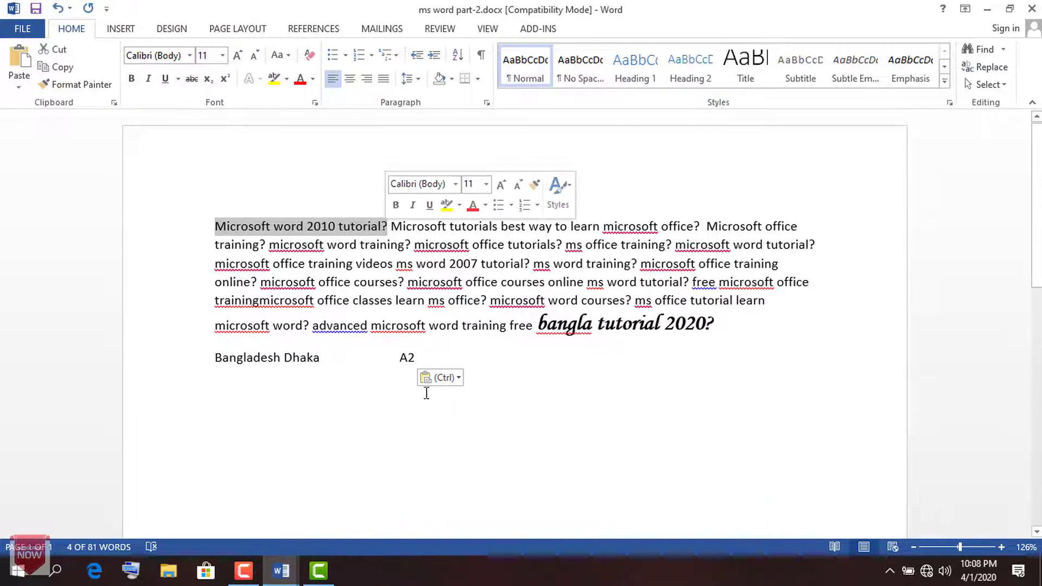
{"action": "left_click", "coordinate": [374, 384]}
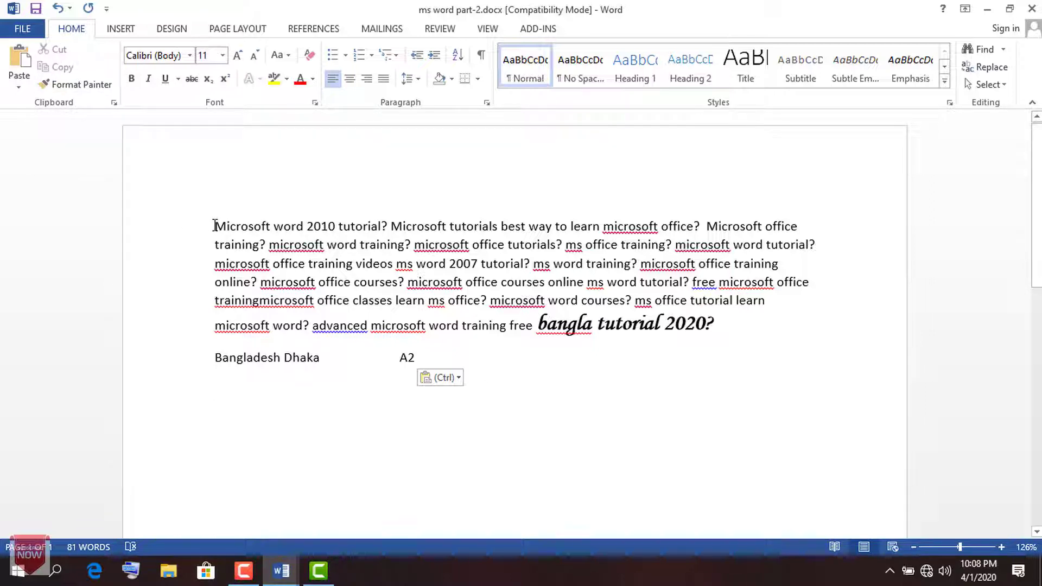
- Cut 'Microsoft word 2010 tutorial?' and paste it after '2020?' at the paragraph's end
{"action": "left_click_drag", "start_coordinate": [215, 226], "coordinate": [389, 227]}
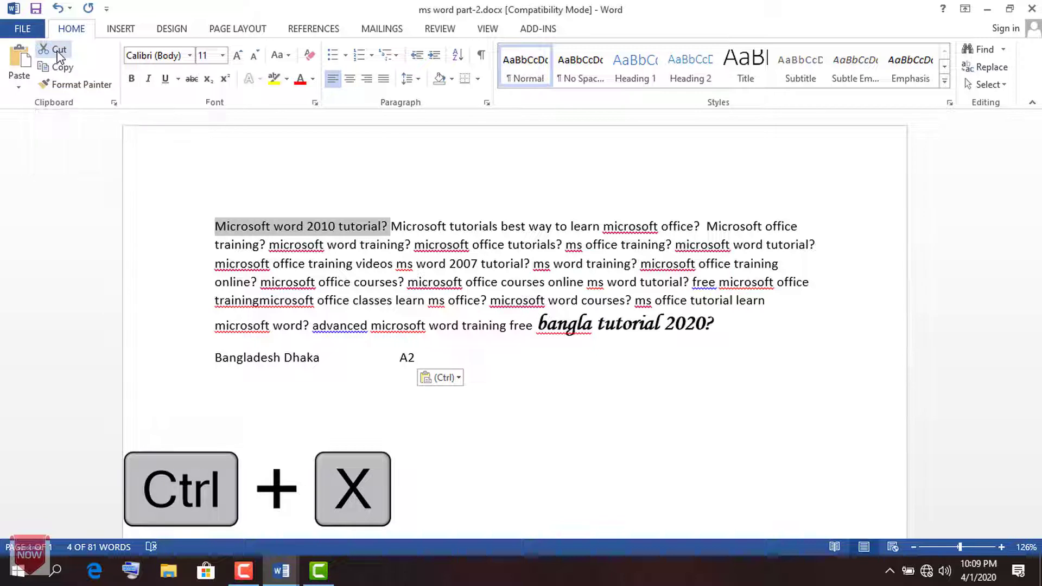
{"action": "left_click", "coordinate": [58, 53]}
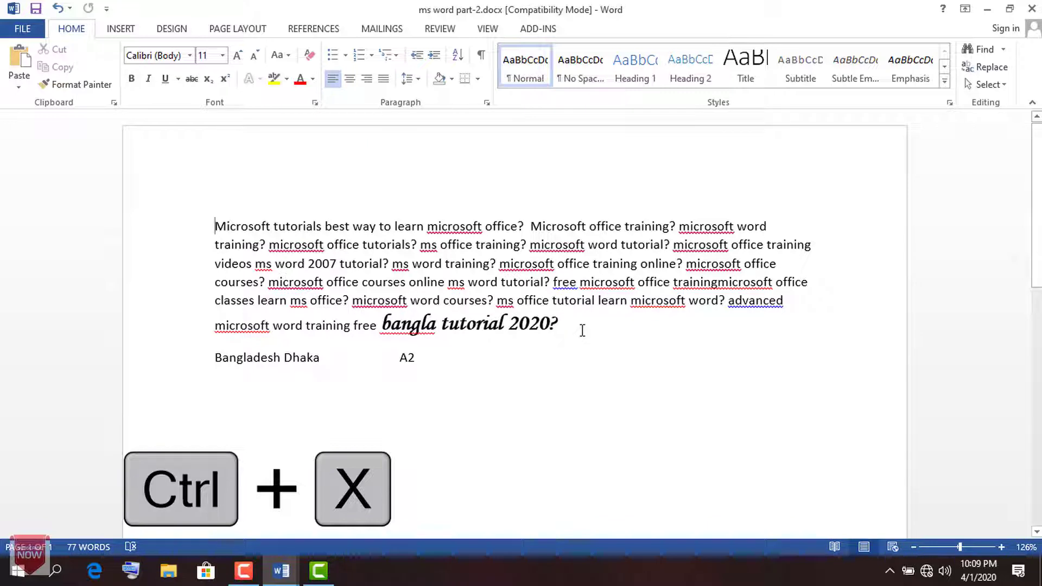
{"action": "left_click", "coordinate": [565, 323]}
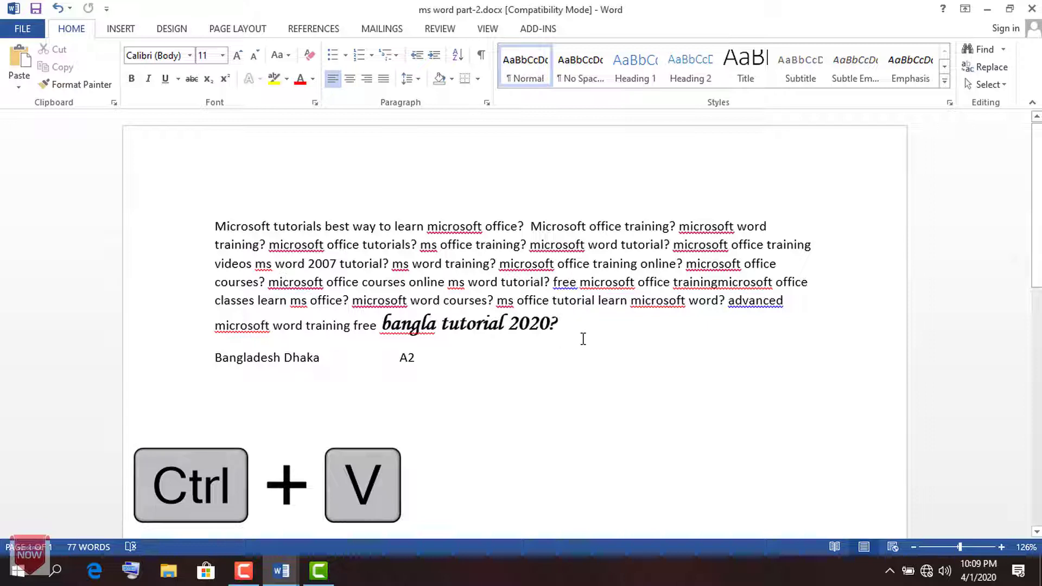
{"action": "left_click", "coordinate": [23, 54]}
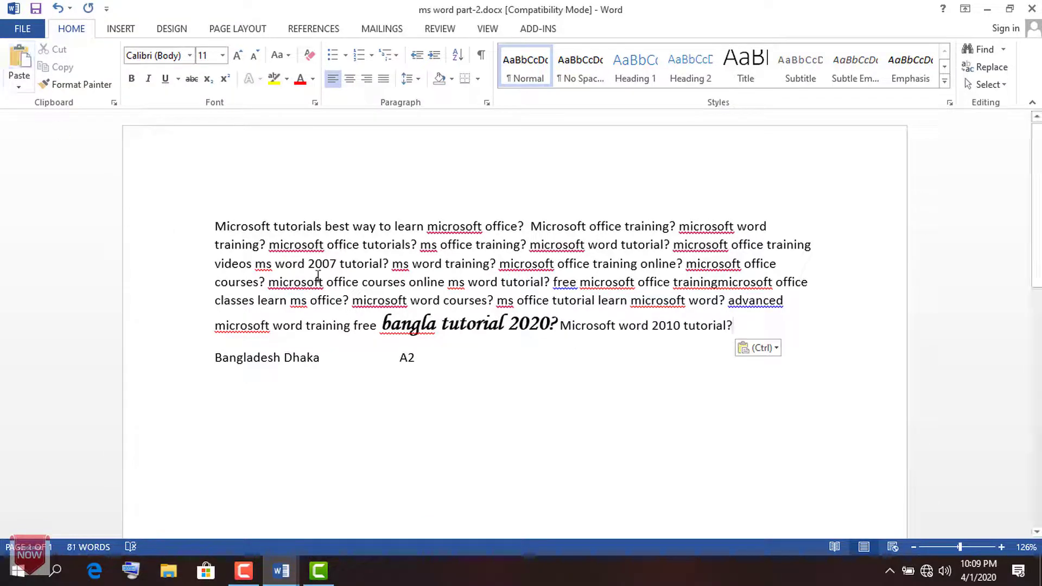
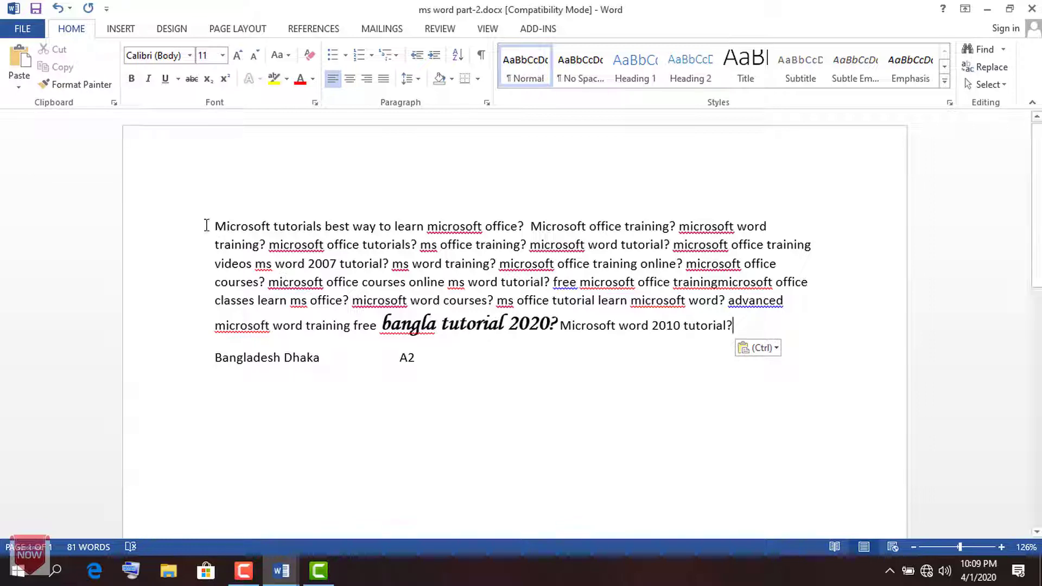
- Copy the sentence 'Microsoft tutorials best way to learn microsoft office?' and place the caret at the paragraph's end
{"action": "double_click", "coordinate": [244, 227]}
{"action": "left_click_drag", "start_coordinate": [323, 237], "coordinate": [528, 225]}
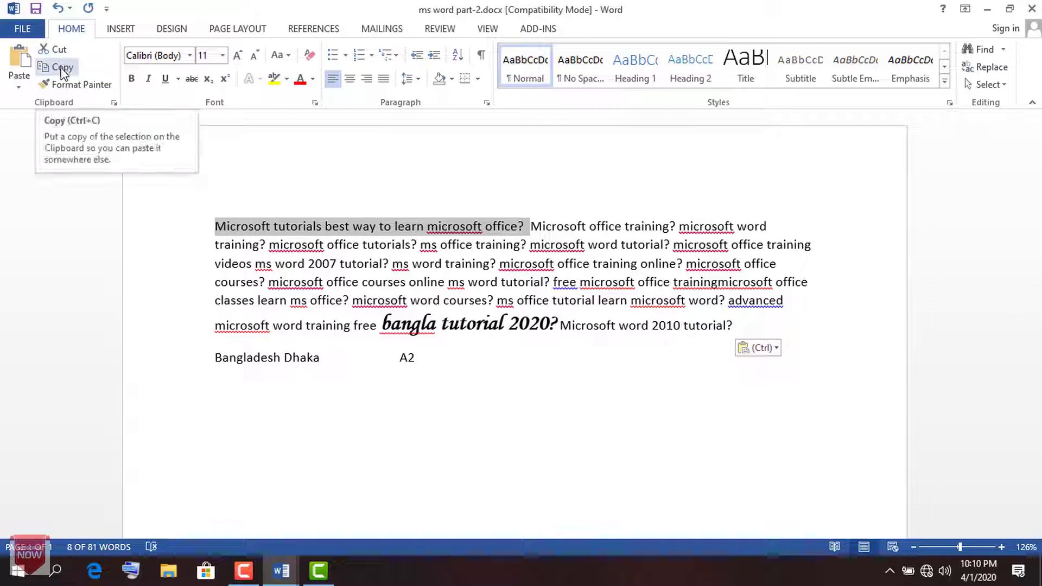
{"action": "key", "text": "ctrl+c"}
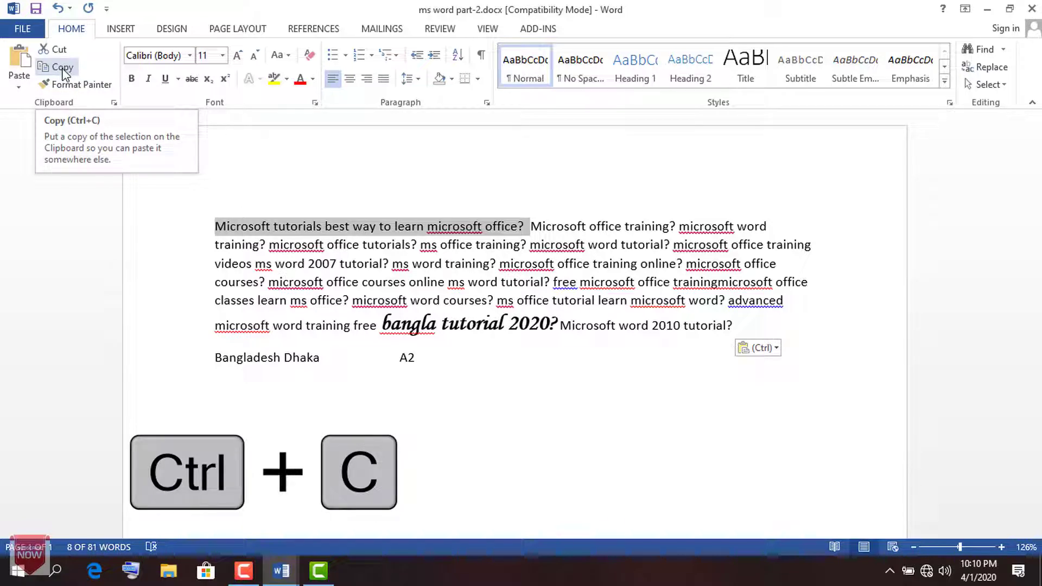
{"action": "left_click", "coordinate": [61, 69]}
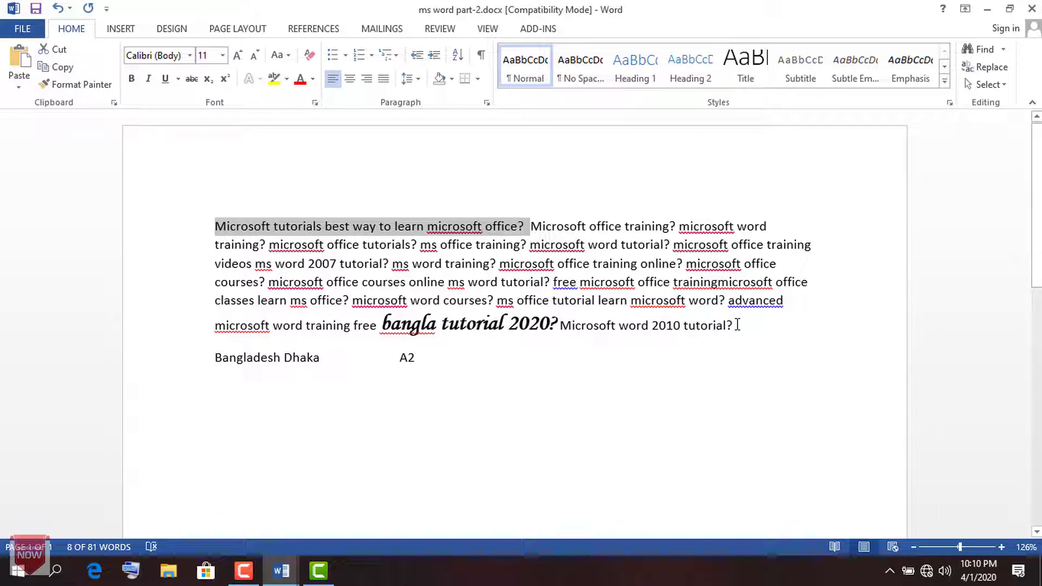
{"action": "left_click", "coordinate": [738, 324]}
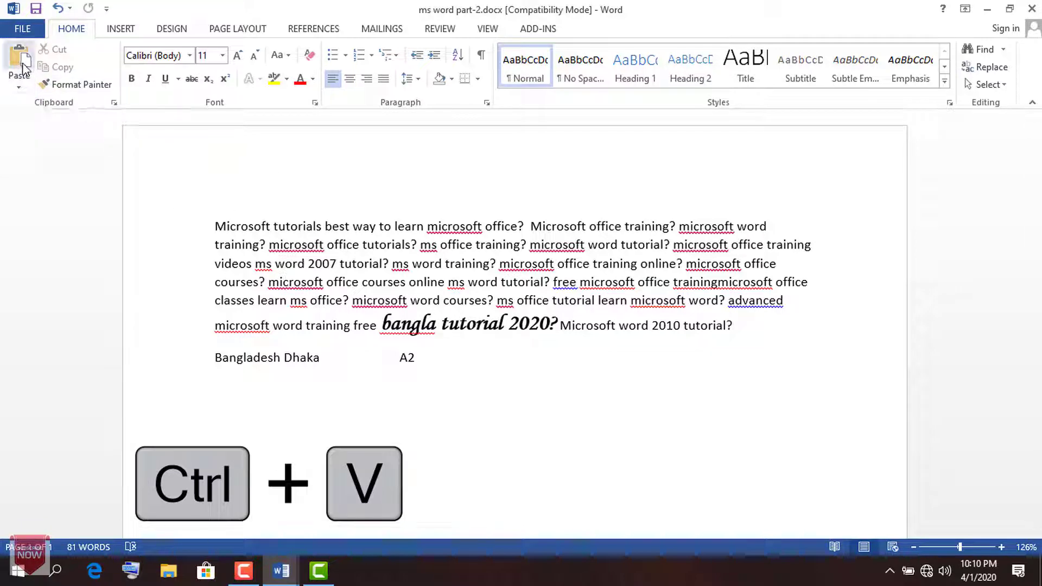
- Paste the copied sentence at the paragraph's end and compare it with the original first sentence
{"action": "left_click", "coordinate": [18, 57]}
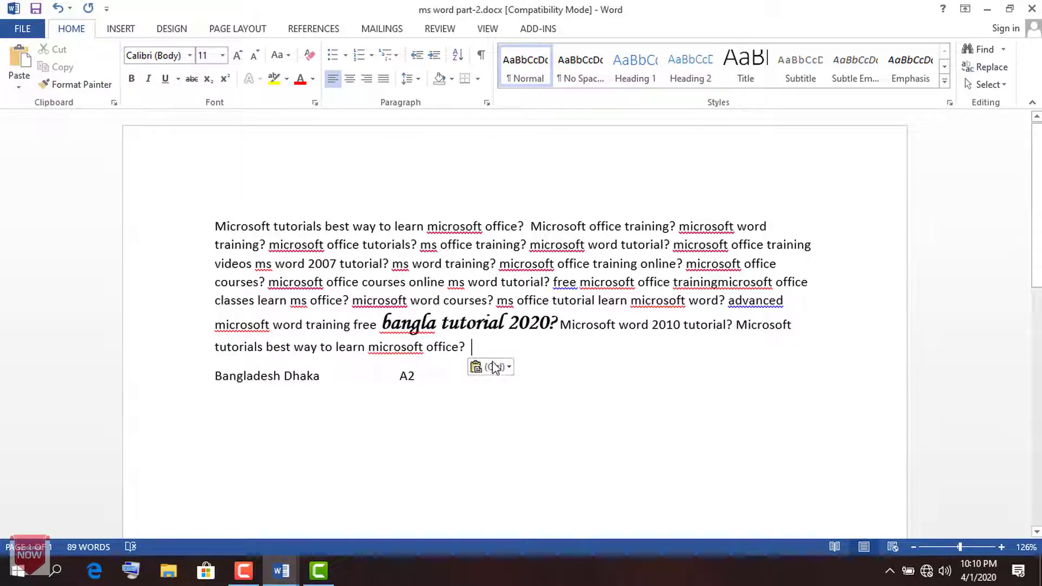
{"action": "mouse_move", "coordinate": [472, 347]}
{"action": "left_mouse_down"}
{"action": "mouse_move", "coordinate": [211, 354]}
{"action": "mouse_move", "coordinate": [738, 323]}
{"action": "left_mouse_up"}
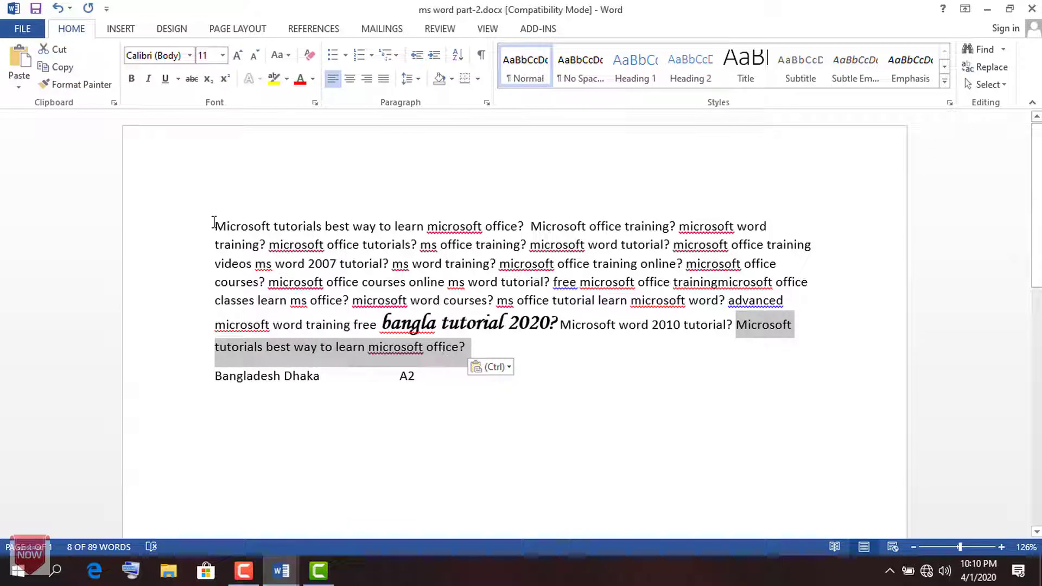
{"action": "left_click_drag", "start_coordinate": [214, 223], "coordinate": [529, 226]}
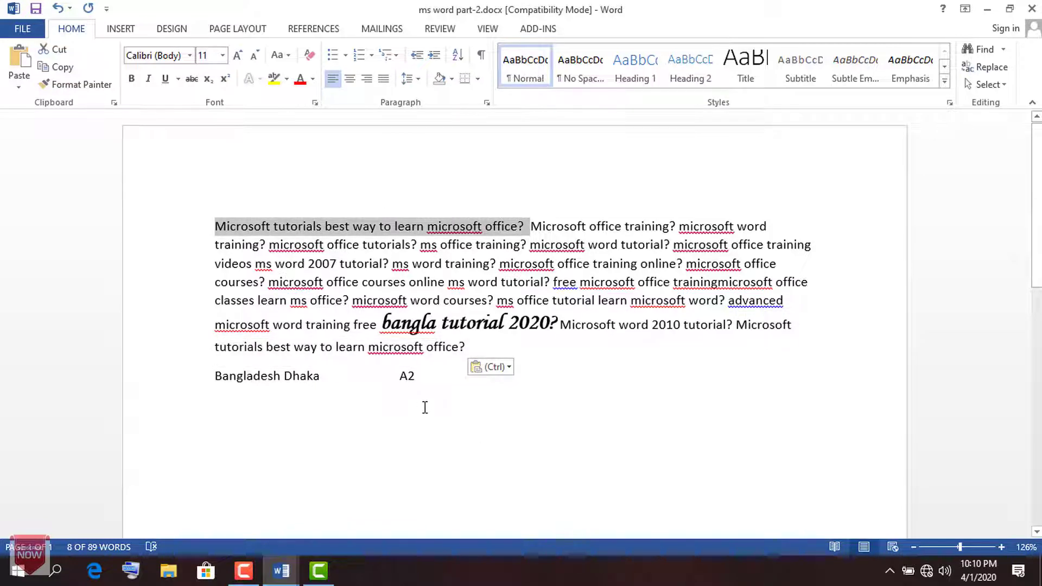
{"action": "left_click", "coordinate": [446, 391]}
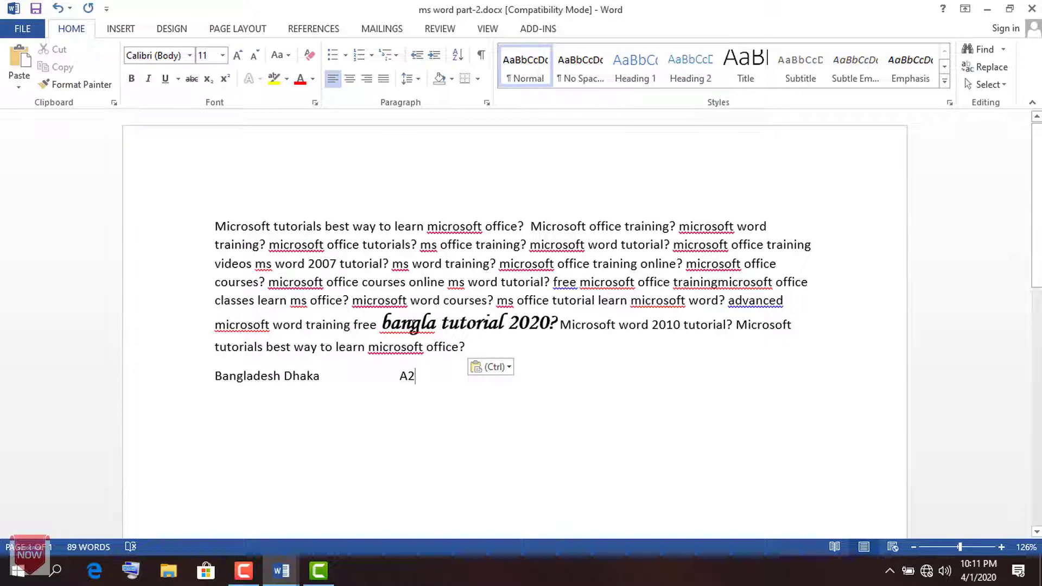
{"action": "left_click", "coordinate": [411, 321]}
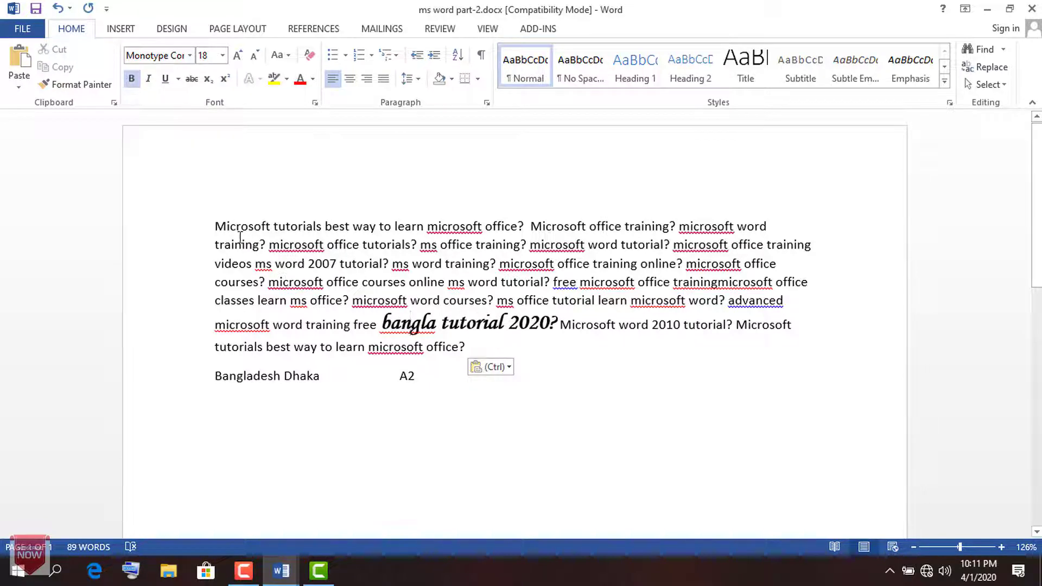
{"action": "left_click", "coordinate": [199, 226]}
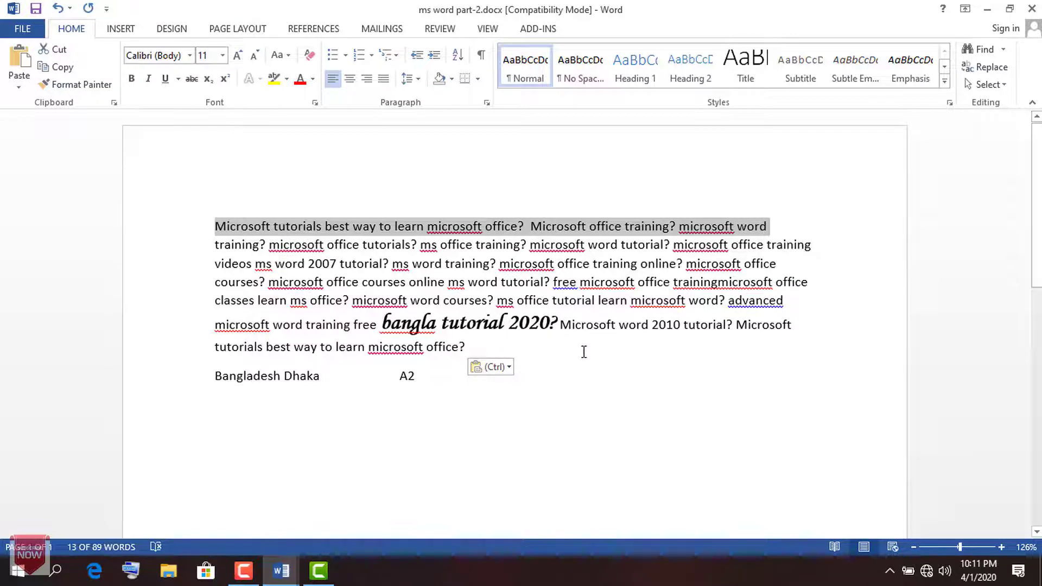
{"action": "left_click", "coordinate": [609, 374]}
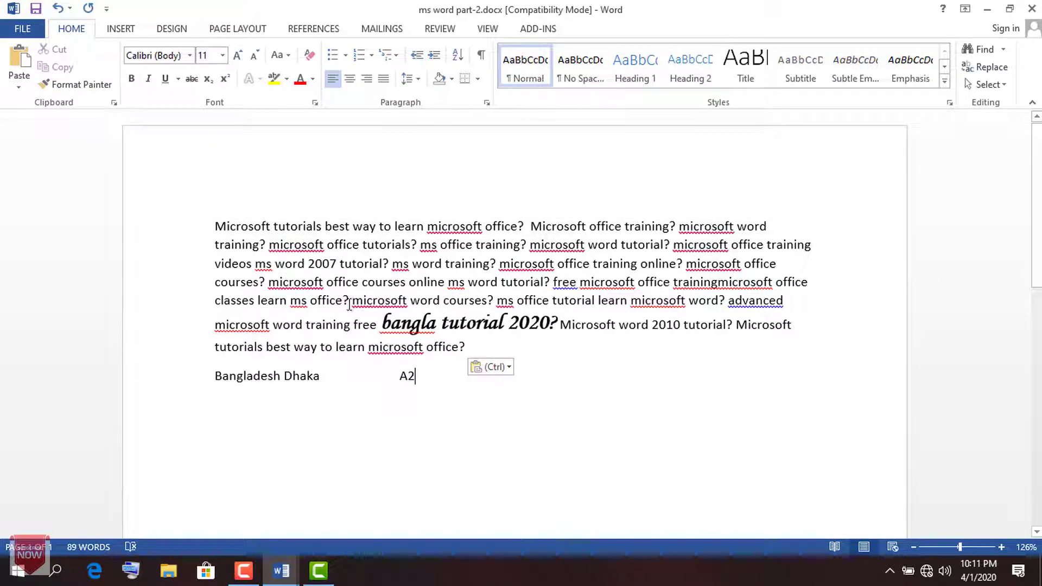
{"action": "left_click_drag", "start_coordinate": [378, 325], "coordinate": [727, 300]}
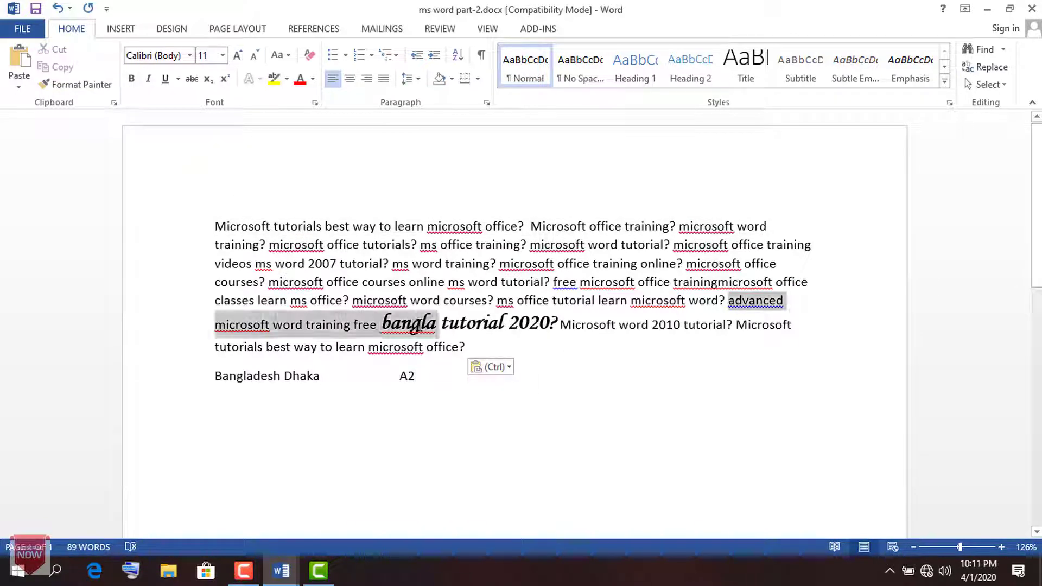
{"action": "left_click", "coordinate": [546, 348]}
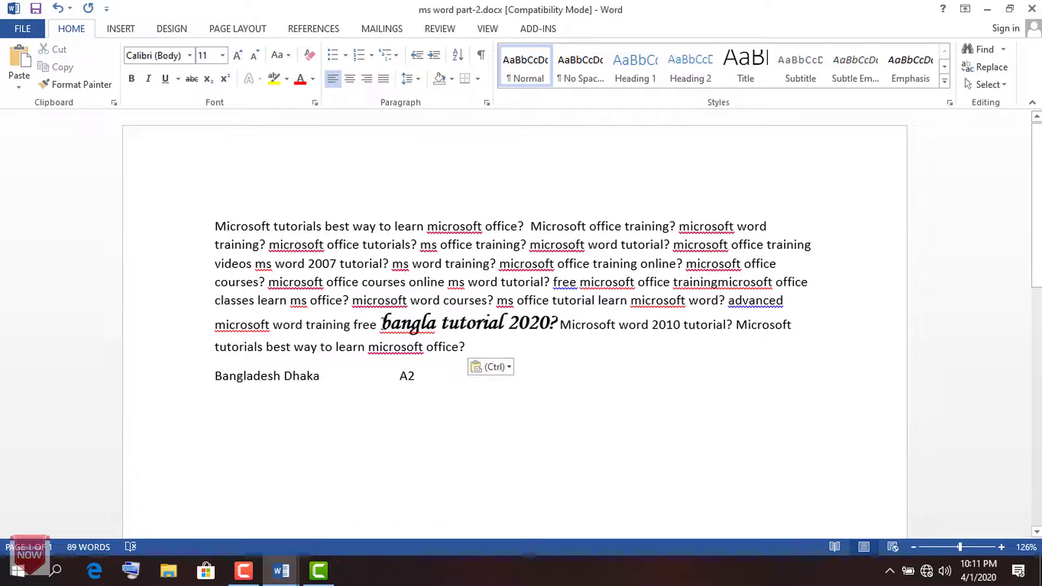
{"action": "left_click_drag", "start_coordinate": [380, 324], "coordinate": [516, 332]}
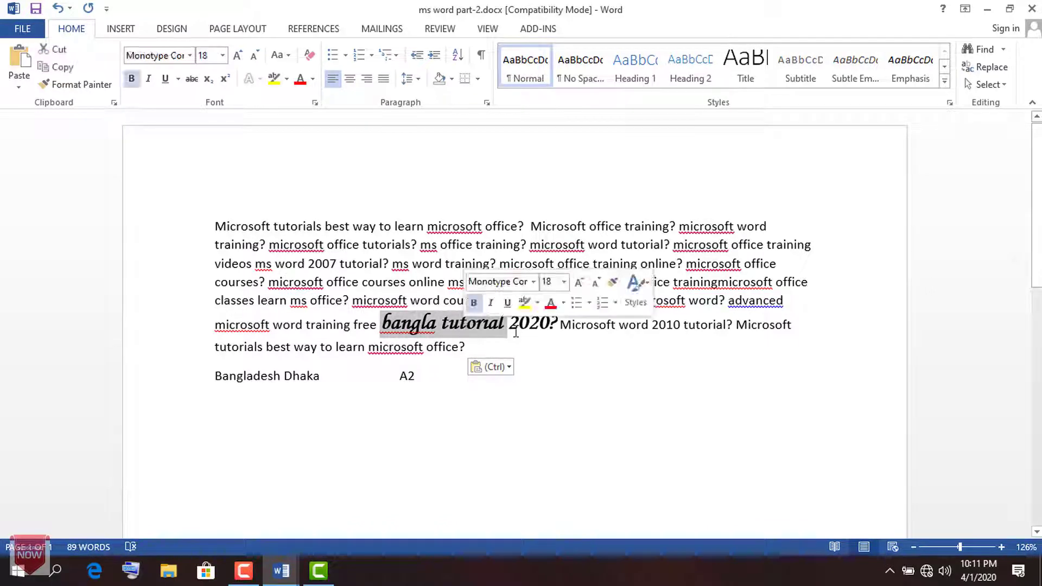
{"action": "left_click", "coordinate": [97, 87]}
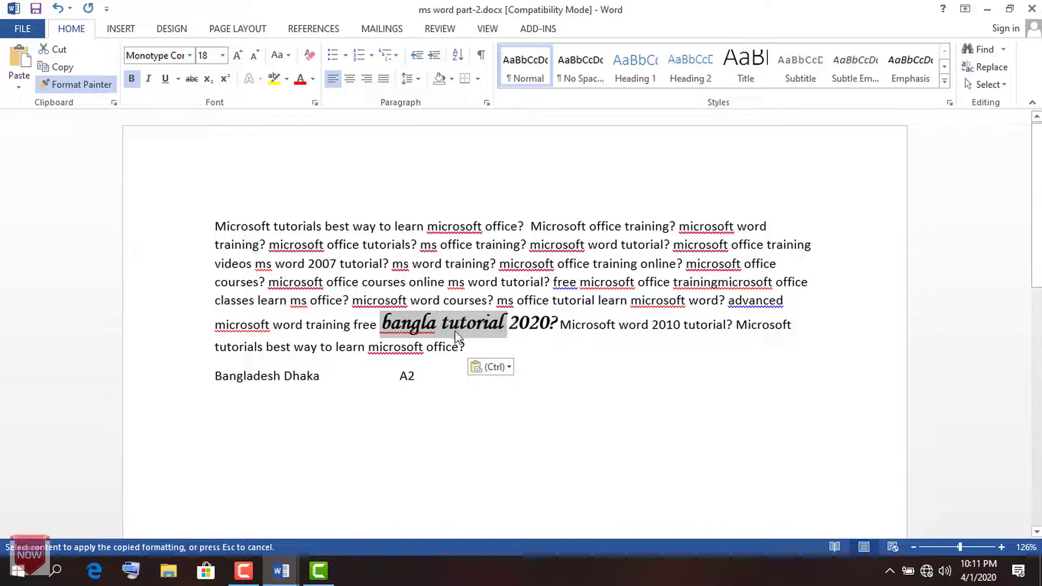
{"action": "left_click_drag", "start_coordinate": [770, 225], "coordinate": [216, 227]}
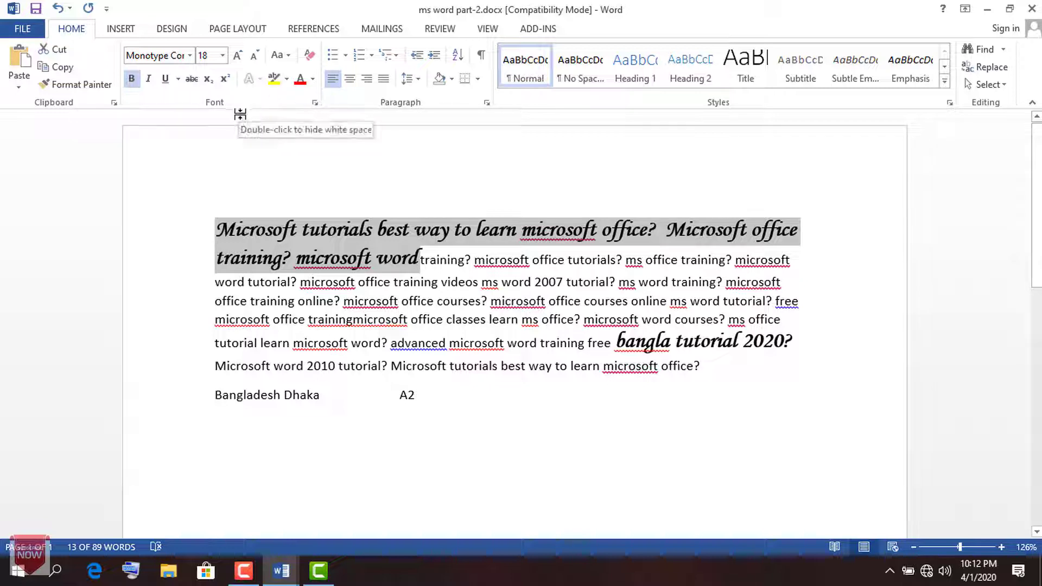
{"action": "left_click", "coordinate": [354, 171]}
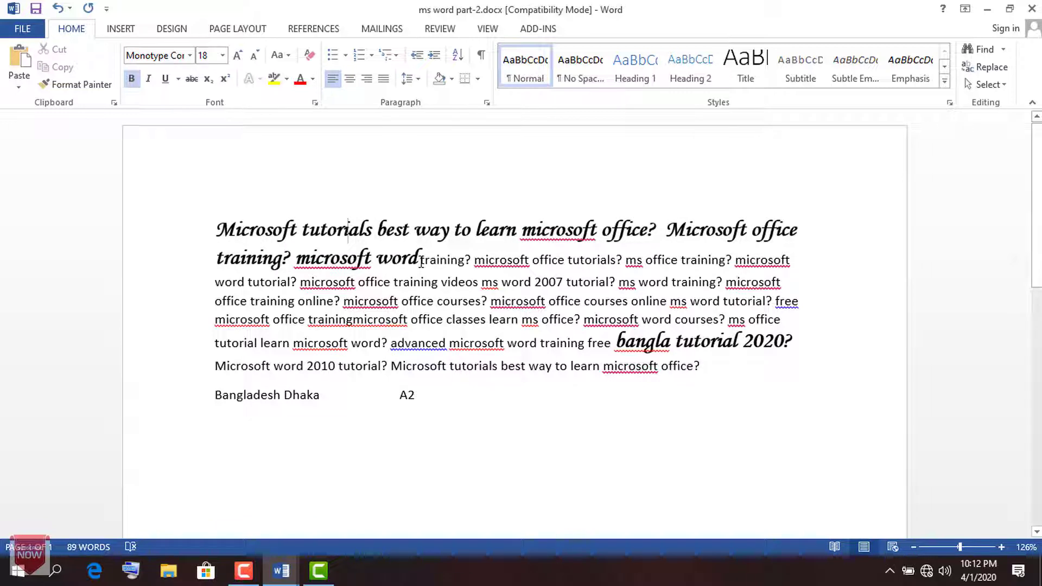
{"action": "key", "text": "ctrl+z"}
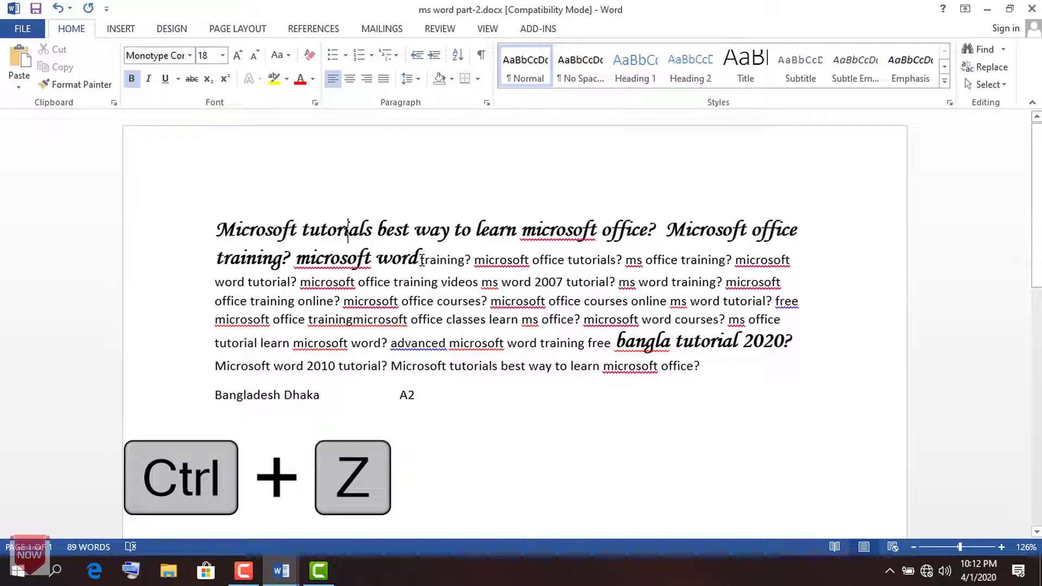
{"action": "key", "text": "ctrl+z"}
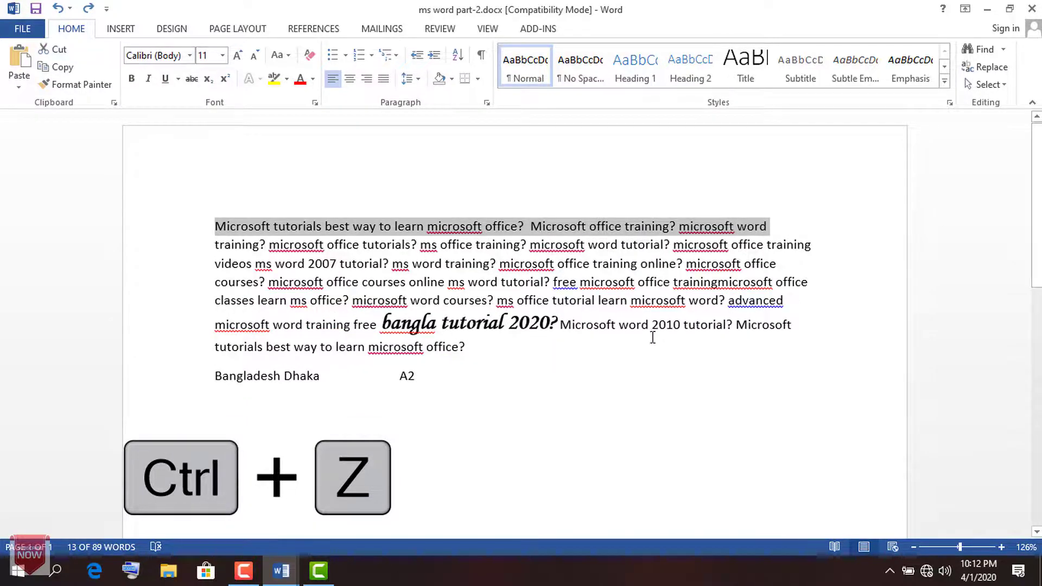
{"action": "left_click", "coordinate": [319, 187]}
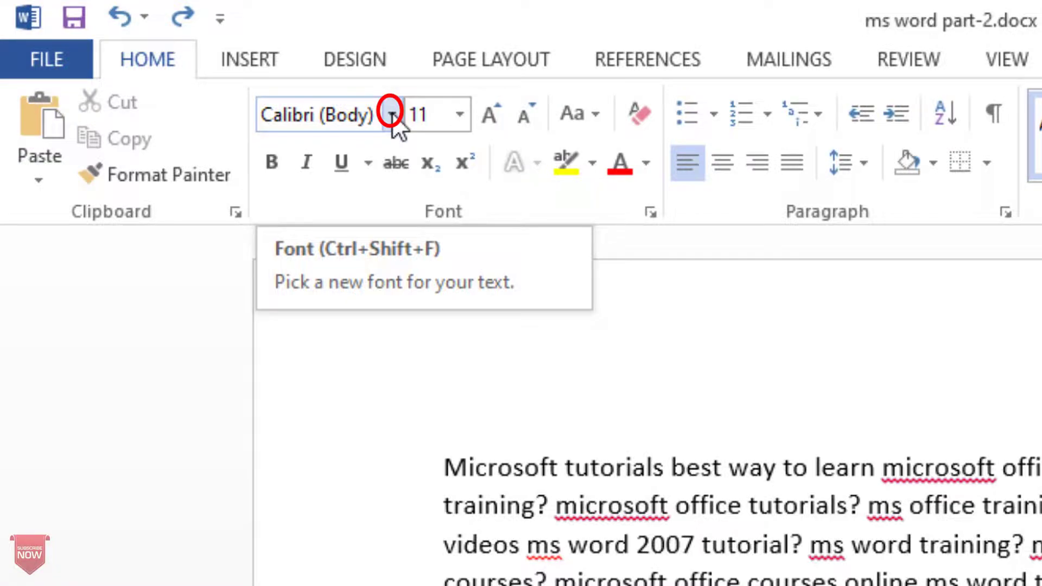
{"action": "left_click", "coordinate": [189, 55]}
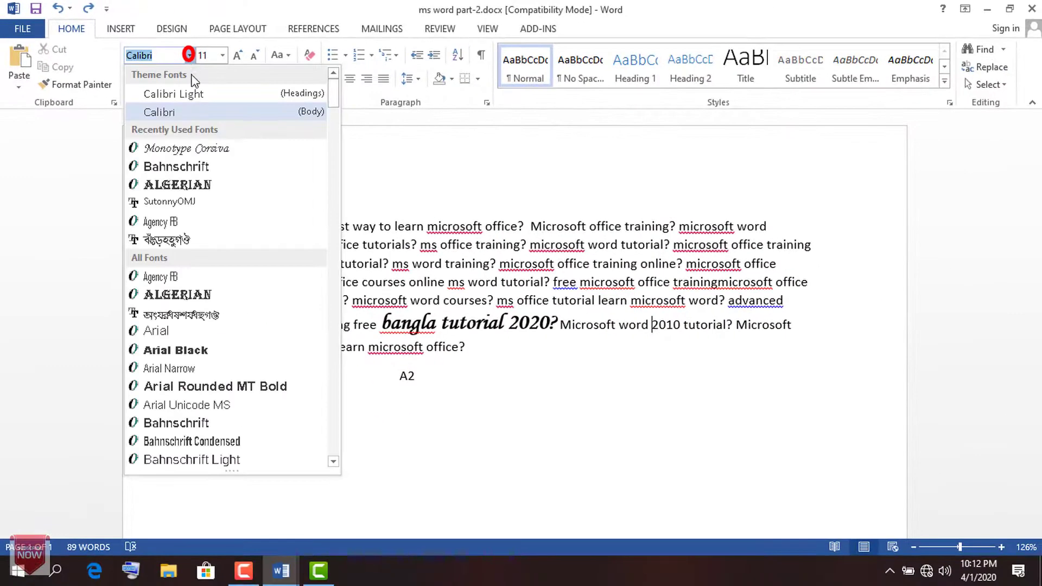
{"action": "scroll", "coordinate": [193, 217], "scroll_direction": "down", "scroll_amount": 2}
{"action": "scroll", "coordinate": [194, 219], "scroll_direction": "down", "scroll_amount": 1}
{"action": "scroll", "coordinate": [194, 219], "scroll_direction": "down", "scroll_amount": 1}
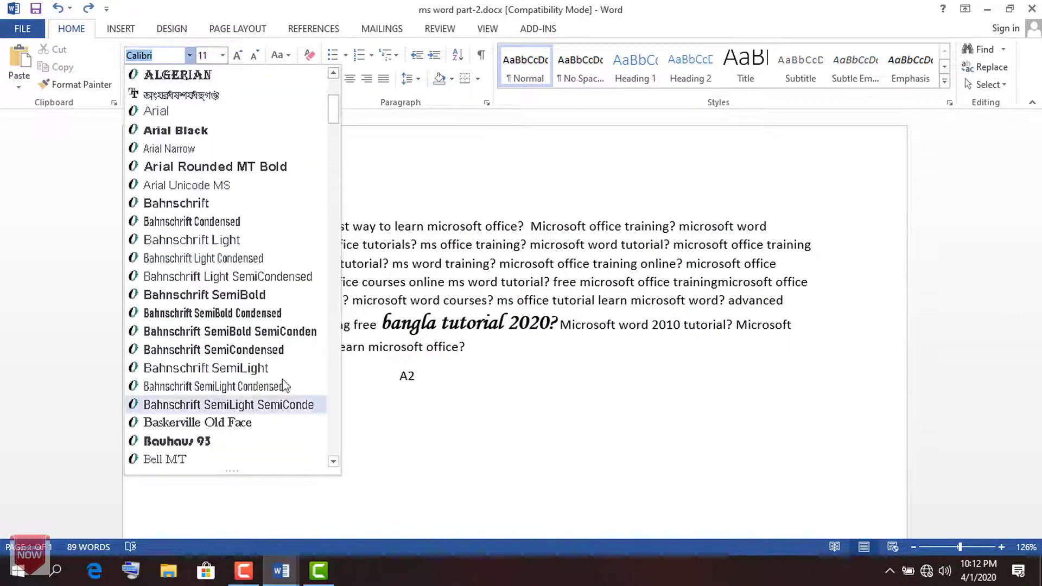
{"action": "left_click", "coordinate": [226, 213]}
{"action": "left_click_drag", "start_coordinate": [209, 219], "coordinate": [524, 226]}
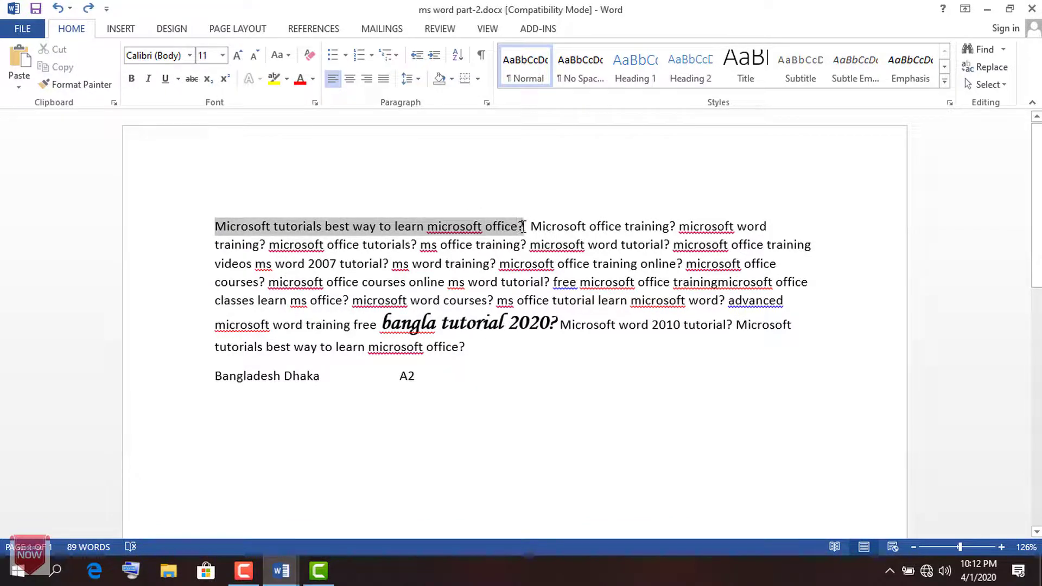
{"action": "left_click", "coordinate": [189, 55]}
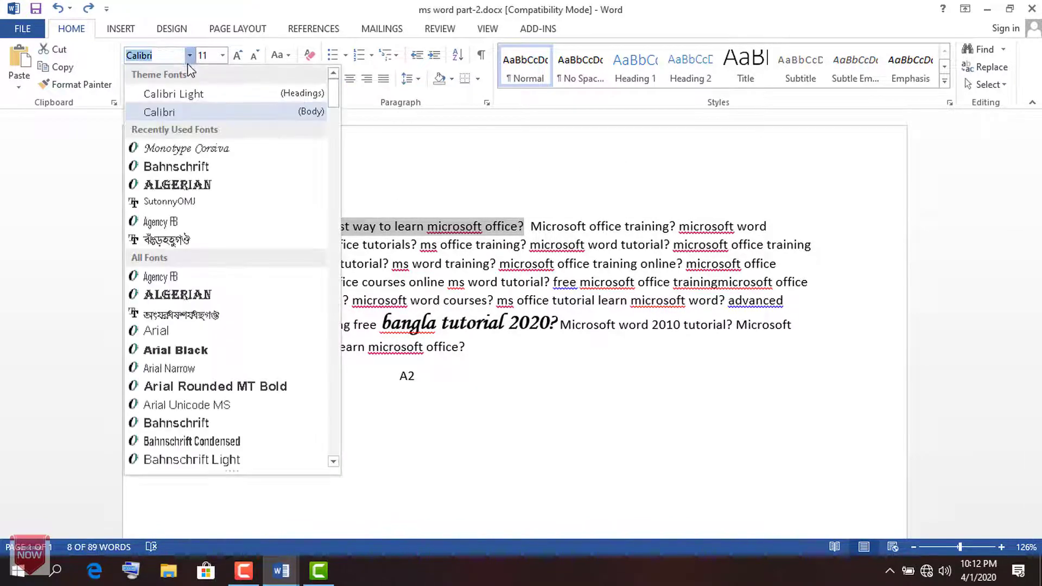
{"action": "left_click", "coordinate": [173, 166]}
{"action": "left_click", "coordinate": [588, 464]}
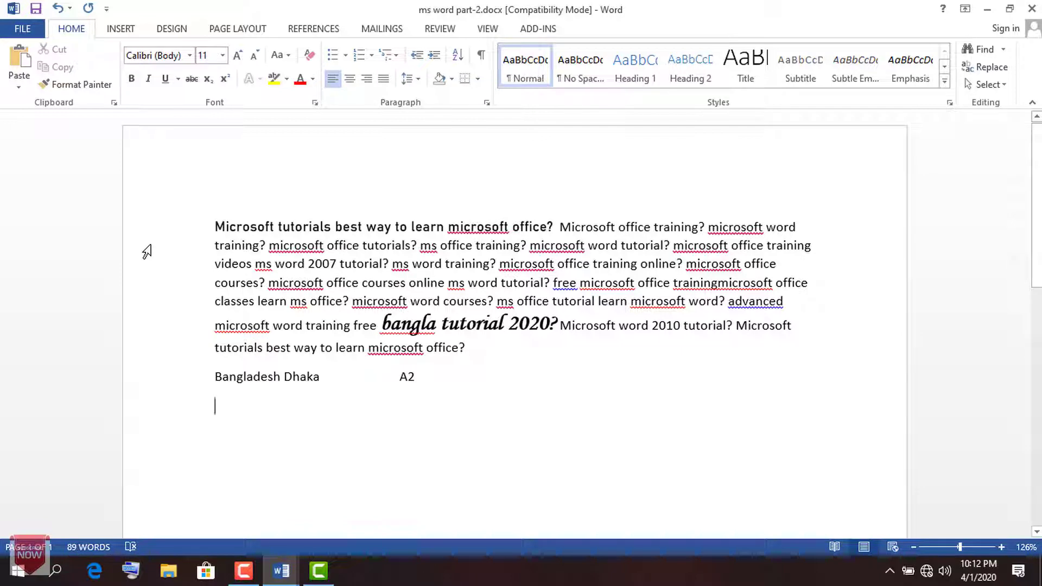
{"action": "key", "text": "ctrl+z"}
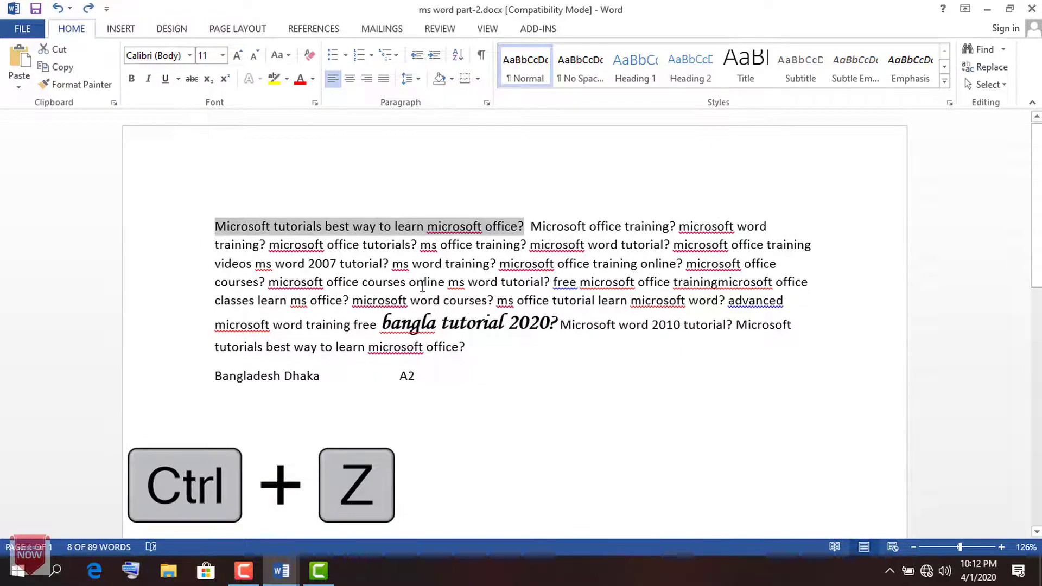
{"action": "left_click", "coordinate": [221, 56]}
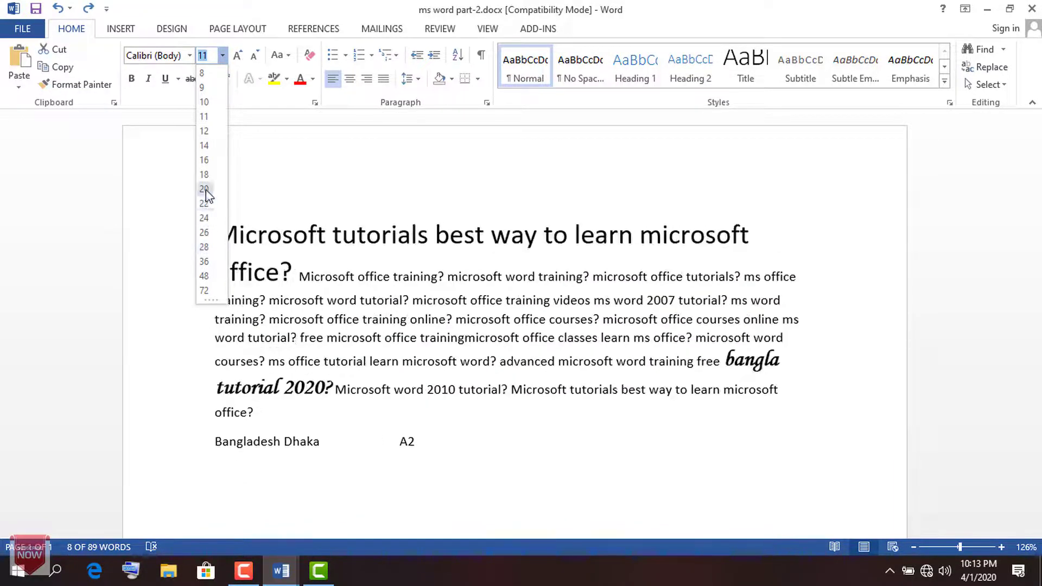
{"action": "key", "text": "Escape"}
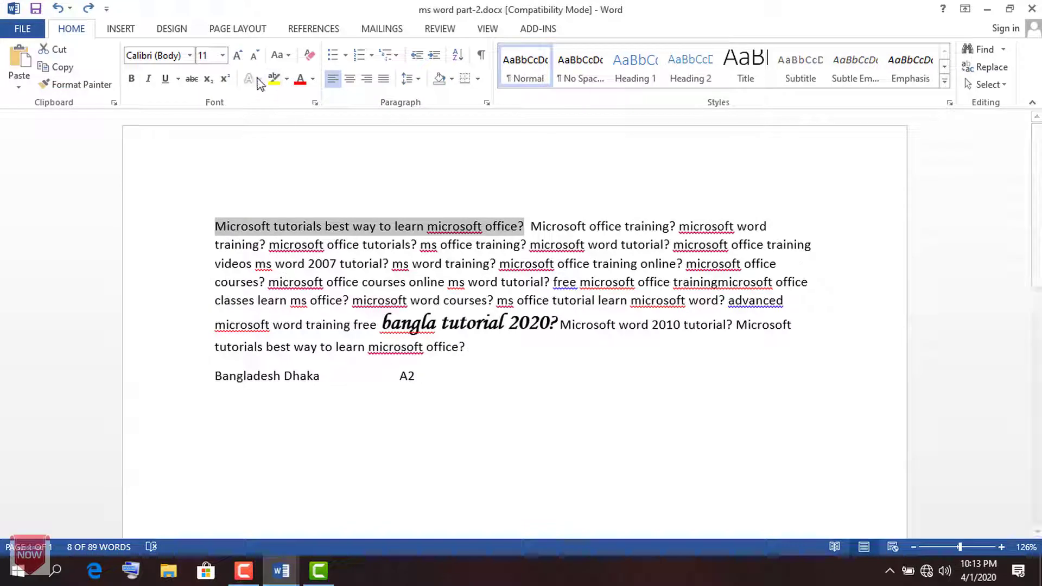
{"action": "left_click", "coordinate": [238, 56]}
{"action": "left_click", "coordinate": [239, 56]}
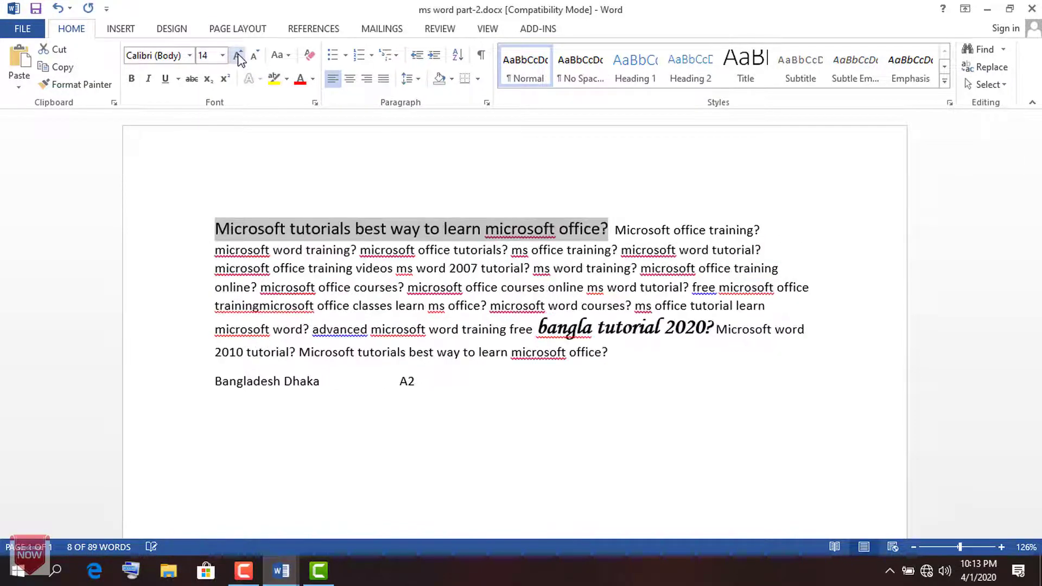
{"action": "left_click", "coordinate": [238, 56]}
{"action": "left_click", "coordinate": [238, 56]}
{"action": "left_click", "coordinate": [238, 55]}
{"action": "left_click", "coordinate": [238, 56]}
{"action": "left_click", "coordinate": [238, 56]}
{"action": "left_click", "coordinate": [239, 56]}
{"action": "left_click", "coordinate": [238, 56]}
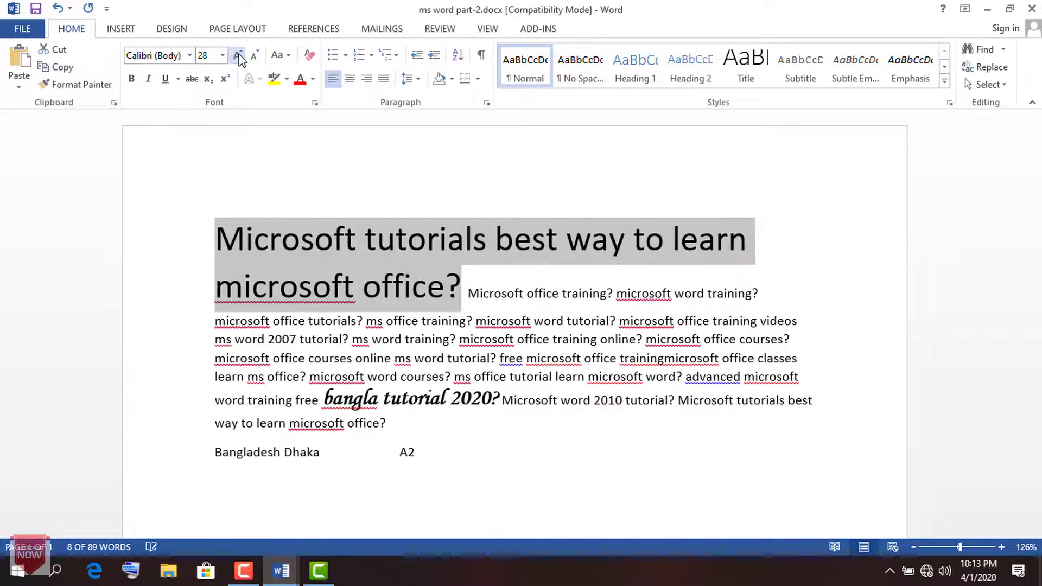
{"action": "left_click", "coordinate": [239, 56]}
{"action": "left_click", "coordinate": [257, 56]}
{"action": "left_click", "coordinate": [257, 56]}
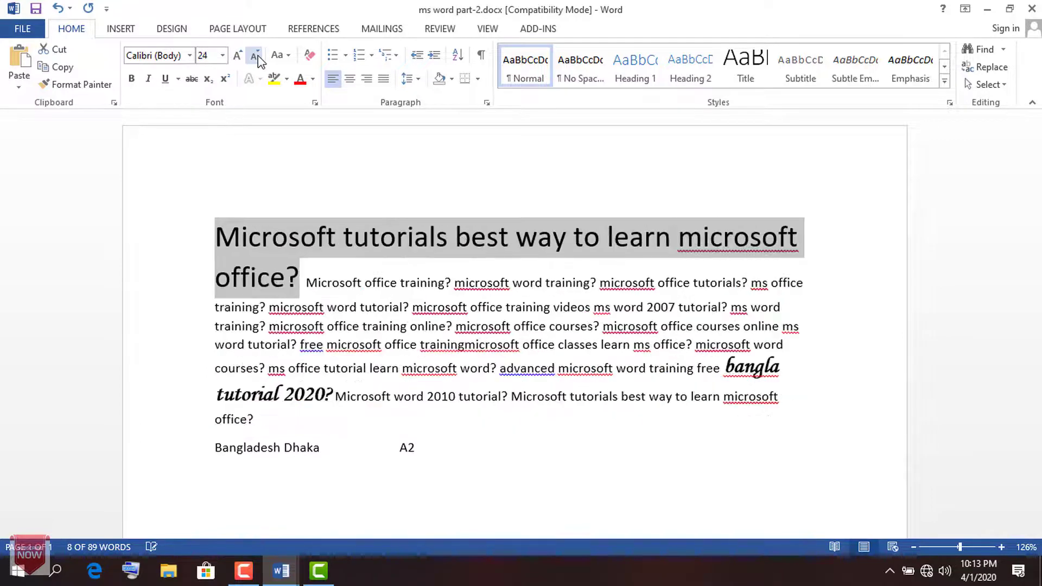
{"action": "left_click", "coordinate": [257, 56]}
{"action": "left_click", "coordinate": [257, 56]}
{"action": "left_click", "coordinate": [257, 56]}
{"action": "left_click", "coordinate": [258, 56]}
{"action": "left_click", "coordinate": [259, 56]}
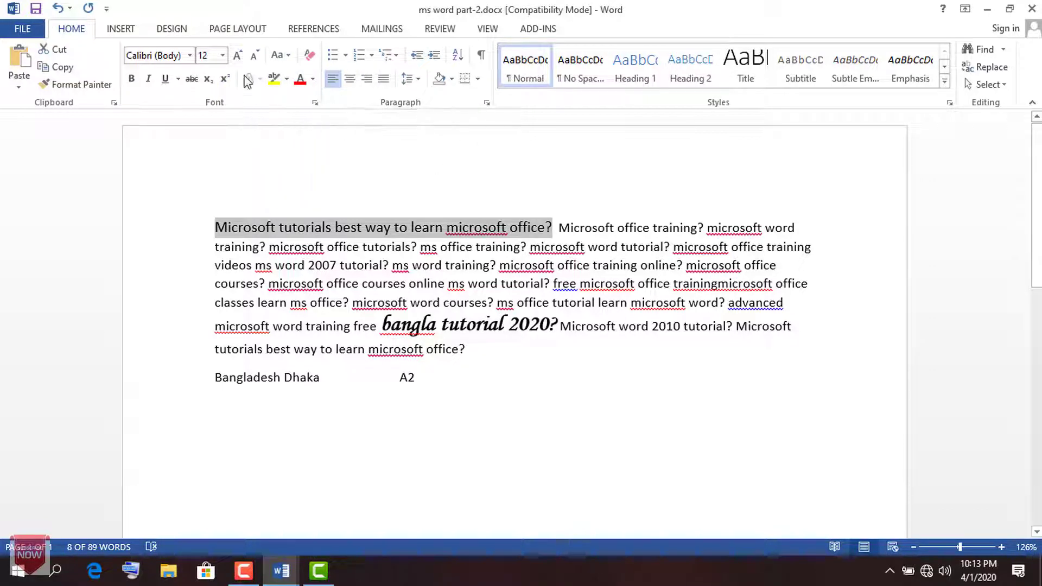
{"action": "left_click", "coordinate": [286, 57]}
- Apply Sentence case, then lowercase, to the first sentence with Change Case
{"action": "left_click", "coordinate": [286, 56]}
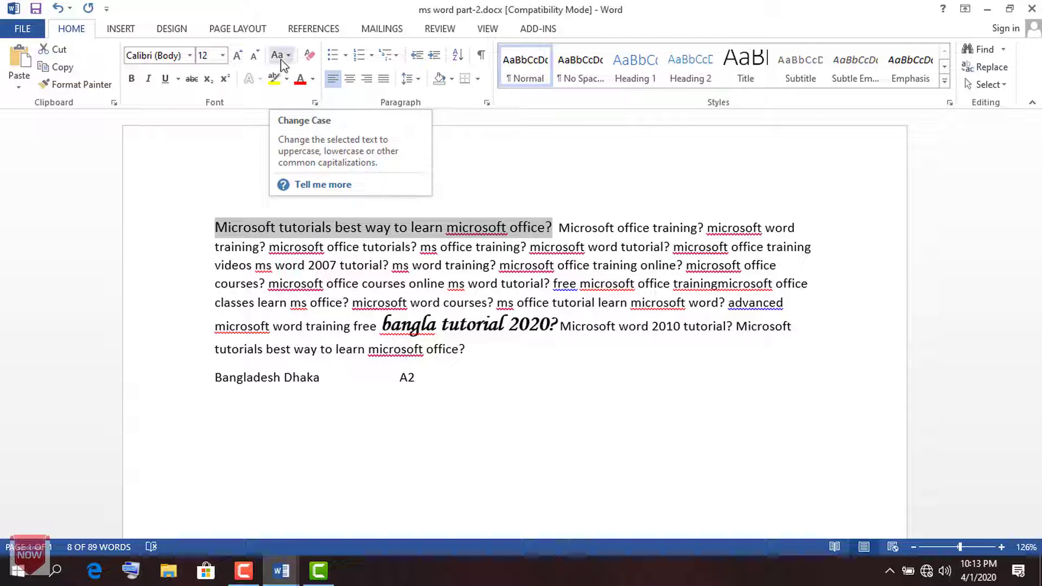
{"action": "left_click", "coordinate": [288, 55]}
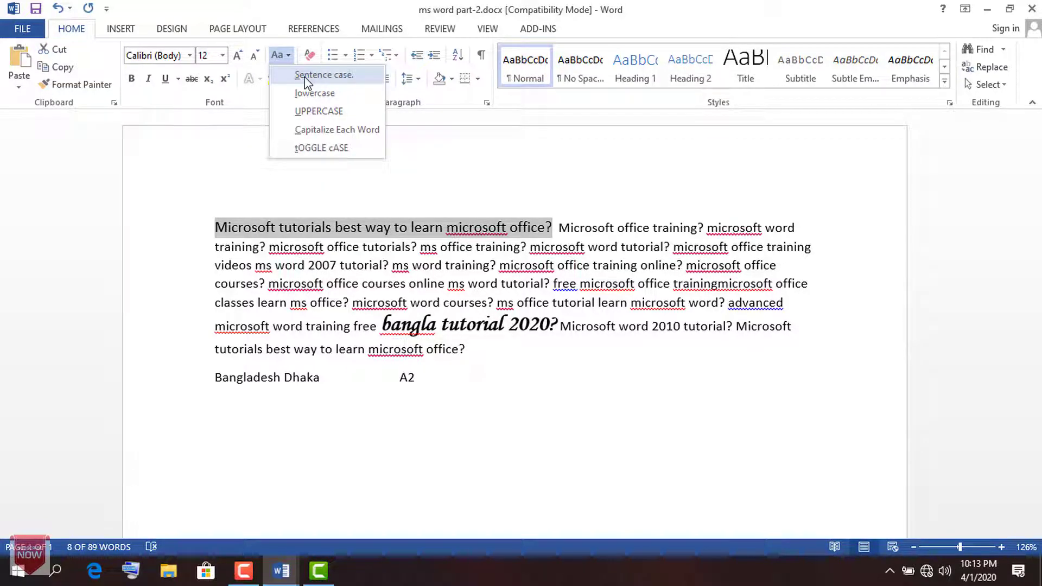
{"action": "left_click", "coordinate": [306, 81]}
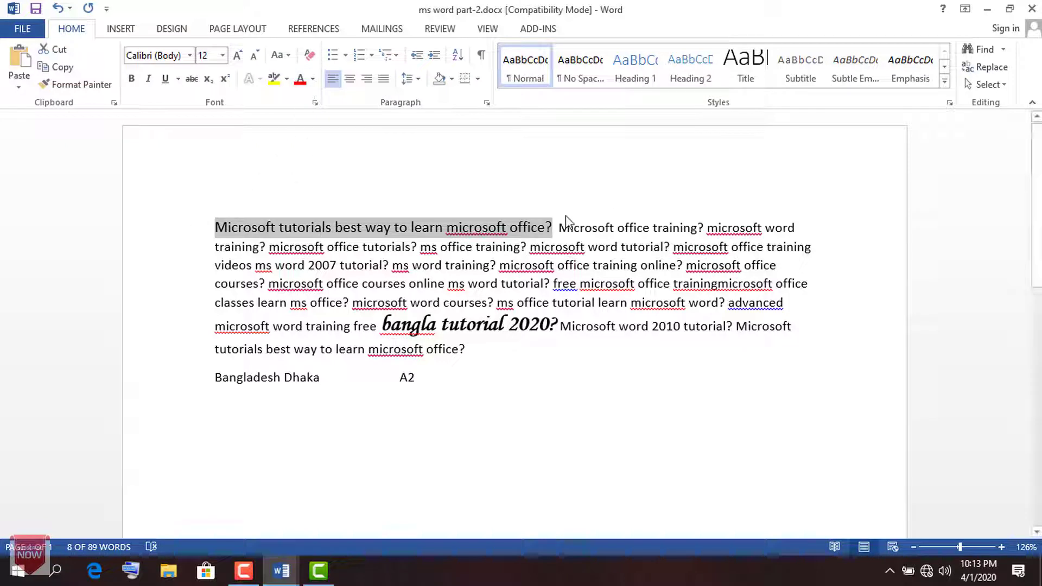
{"action": "left_click", "coordinate": [286, 60]}
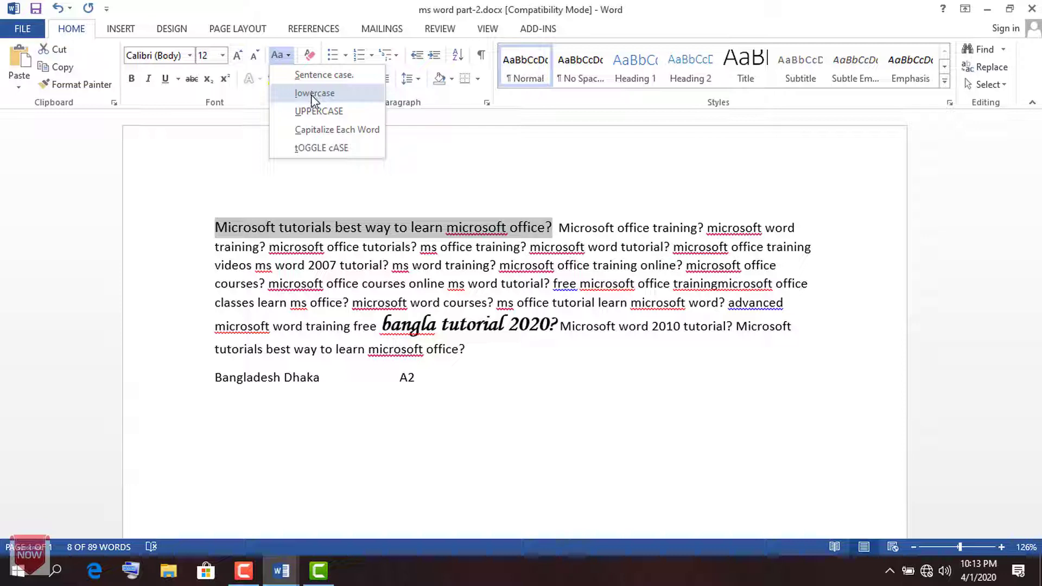
{"action": "left_click", "coordinate": [309, 94]}
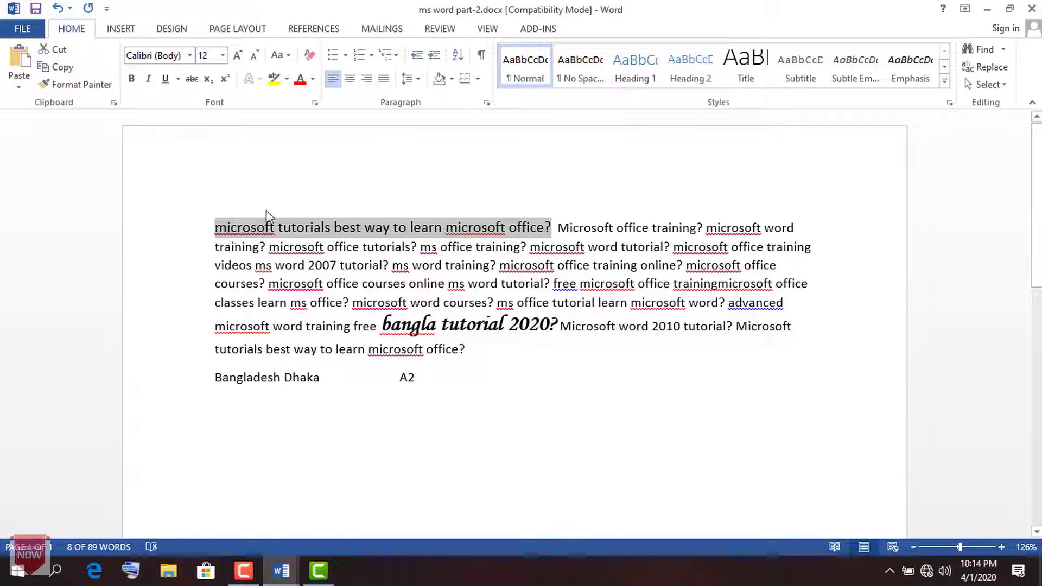
- Switch the first sentence to UPPERCASE, then Capitalize Each Word, finishing with tOGGLE cASE
{"action": "left_click", "coordinate": [288, 57]}
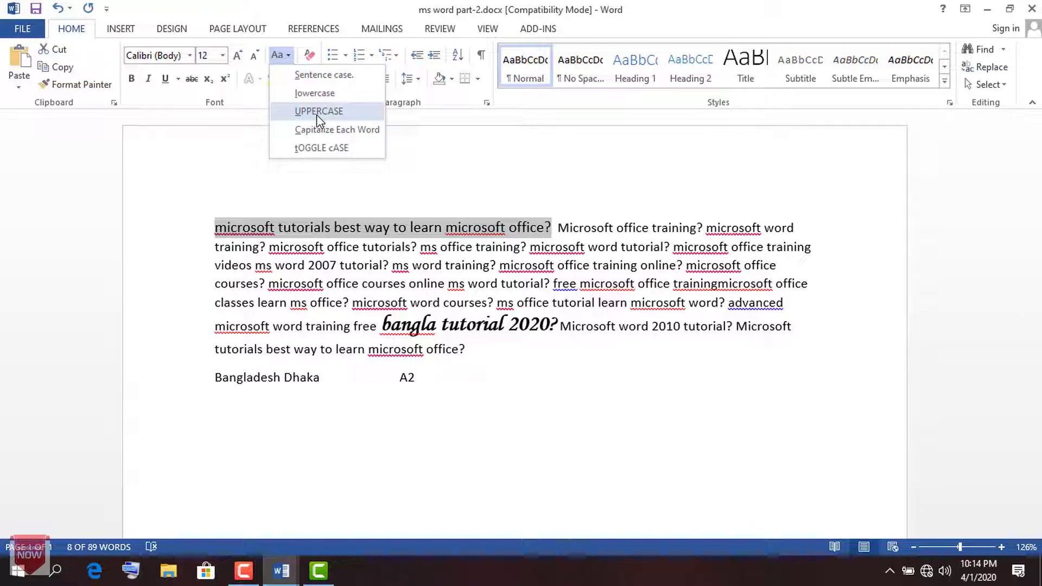
{"action": "left_click", "coordinate": [318, 111]}
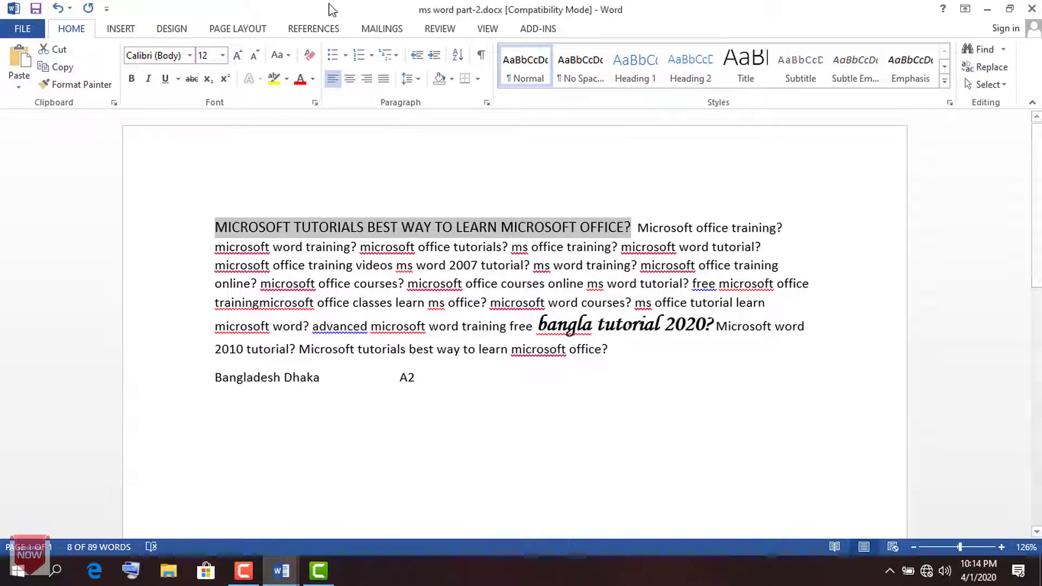
{"action": "left_click", "coordinate": [290, 57]}
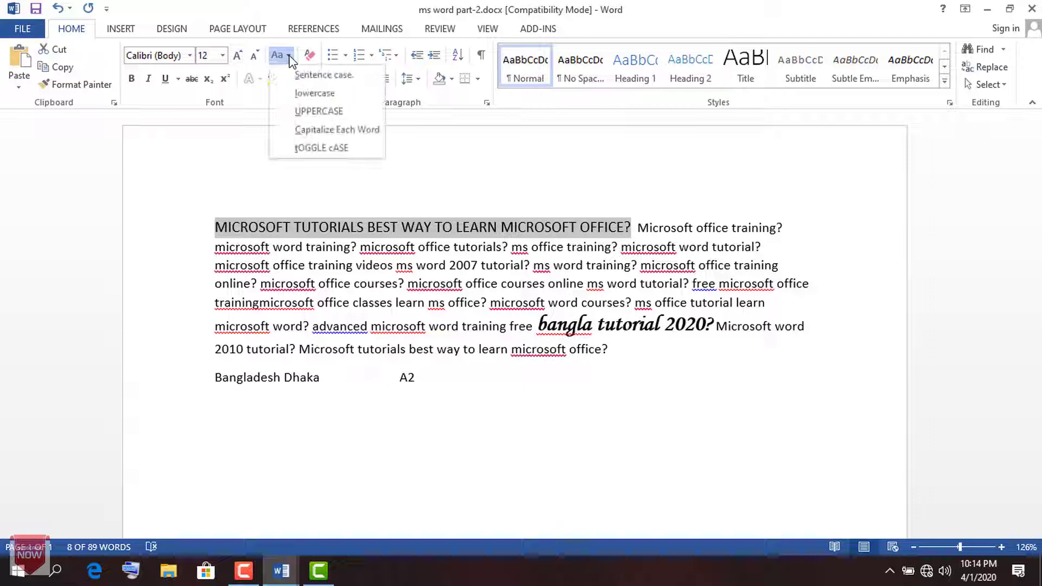
{"action": "left_click", "coordinate": [316, 129]}
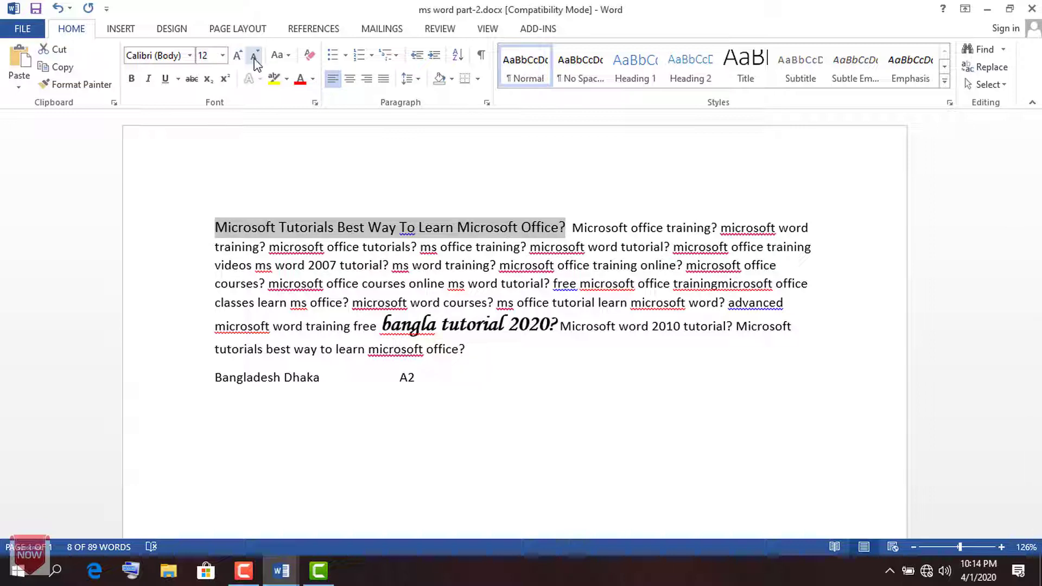
{"action": "left_click", "coordinate": [292, 60]}
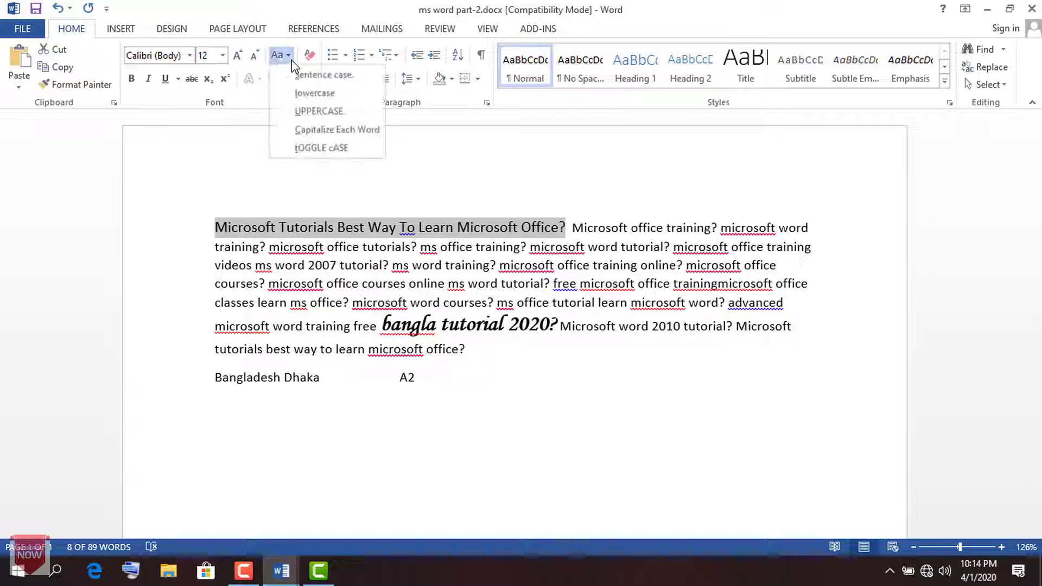
{"action": "left_click", "coordinate": [309, 145]}
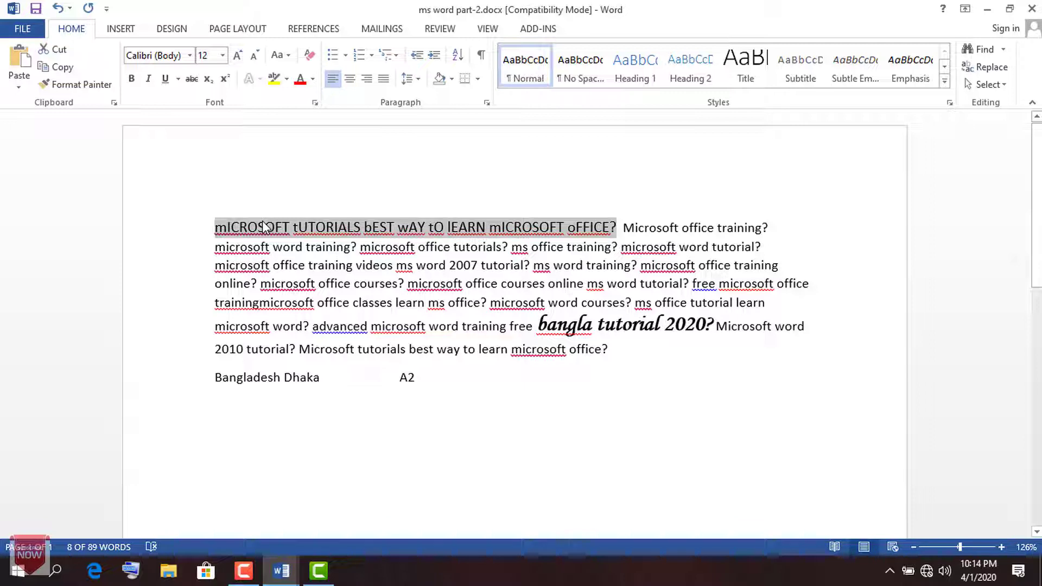
{"action": "left_click", "coordinate": [434, 156]}
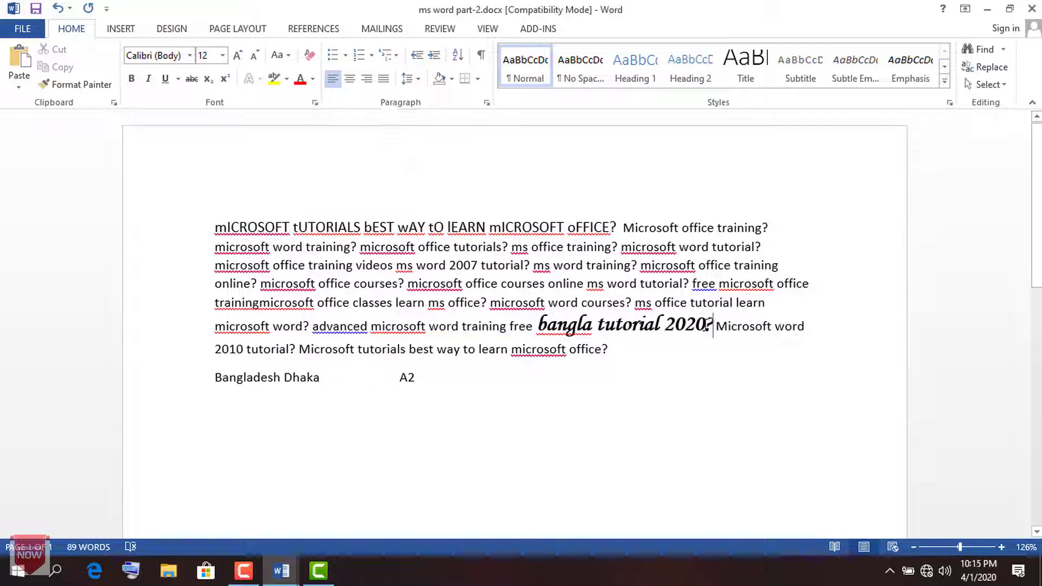
- Clear all formatting from 'bangla tutorial 2020?' so it becomes plain Calibri (Body) 11
{"action": "left_click_drag", "start_coordinate": [711, 326], "coordinate": [537, 326]}
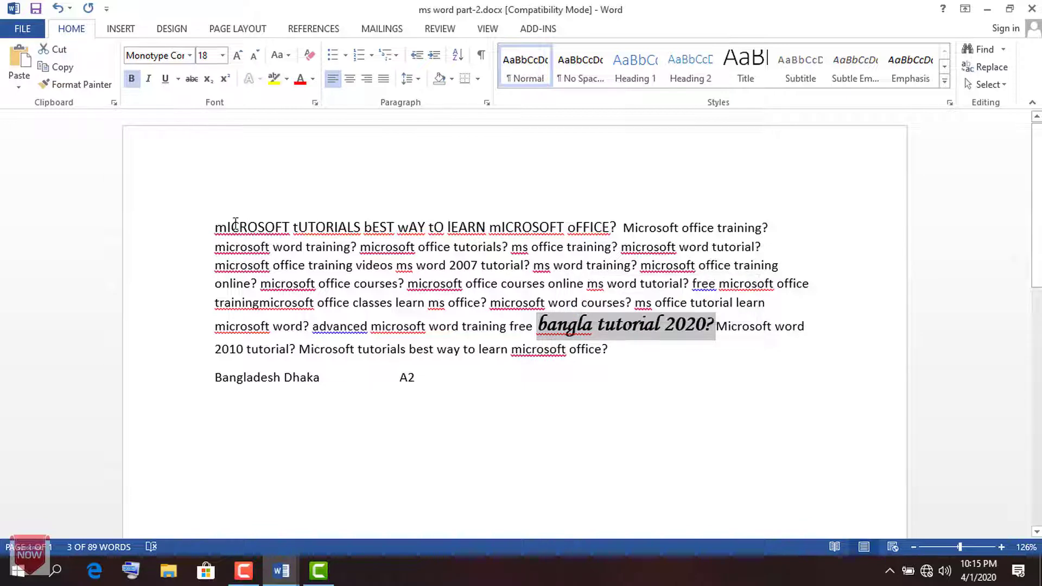
{"action": "left_click", "coordinate": [198, 248]}
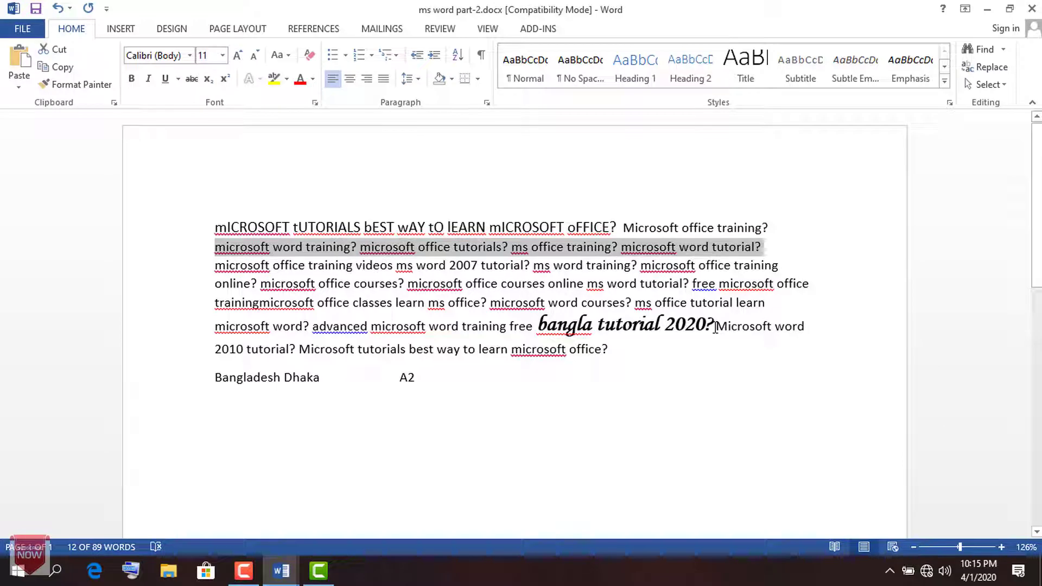
{"action": "left_click_drag", "start_coordinate": [715, 328], "coordinate": [566, 324]}
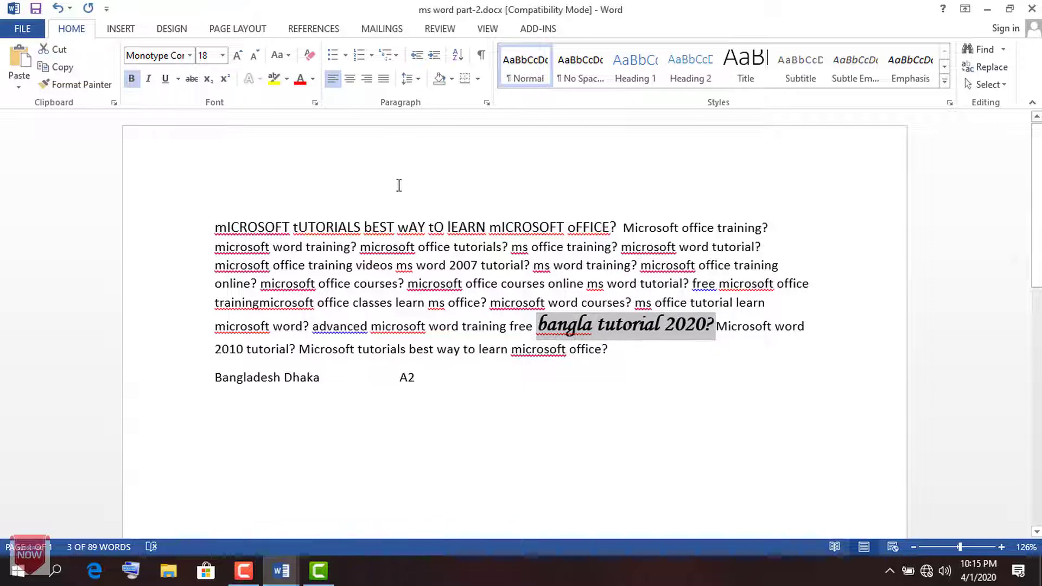
{"action": "left_click", "coordinate": [310, 55]}
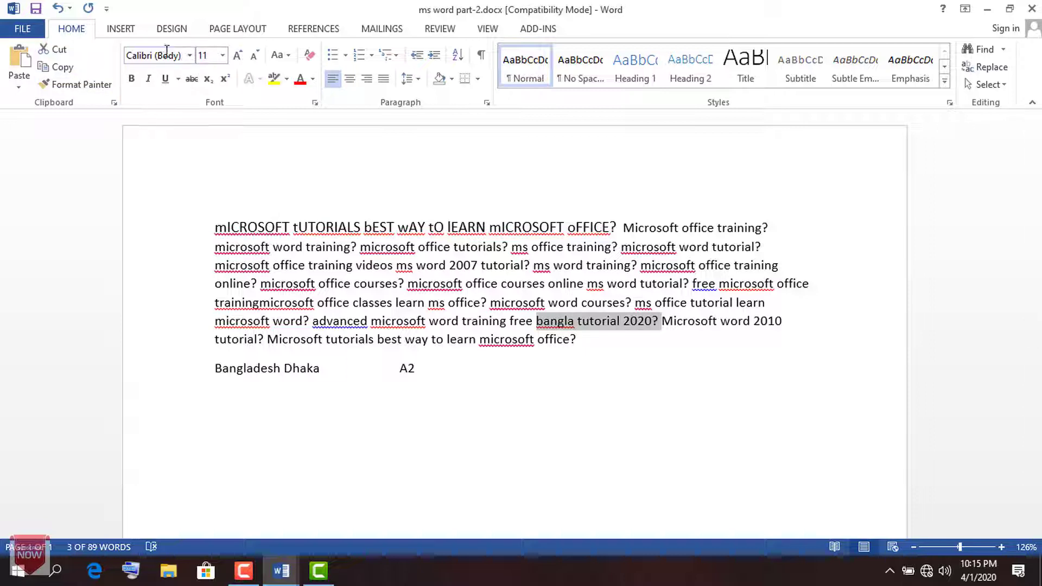
{"action": "left_click", "coordinate": [328, 185]}
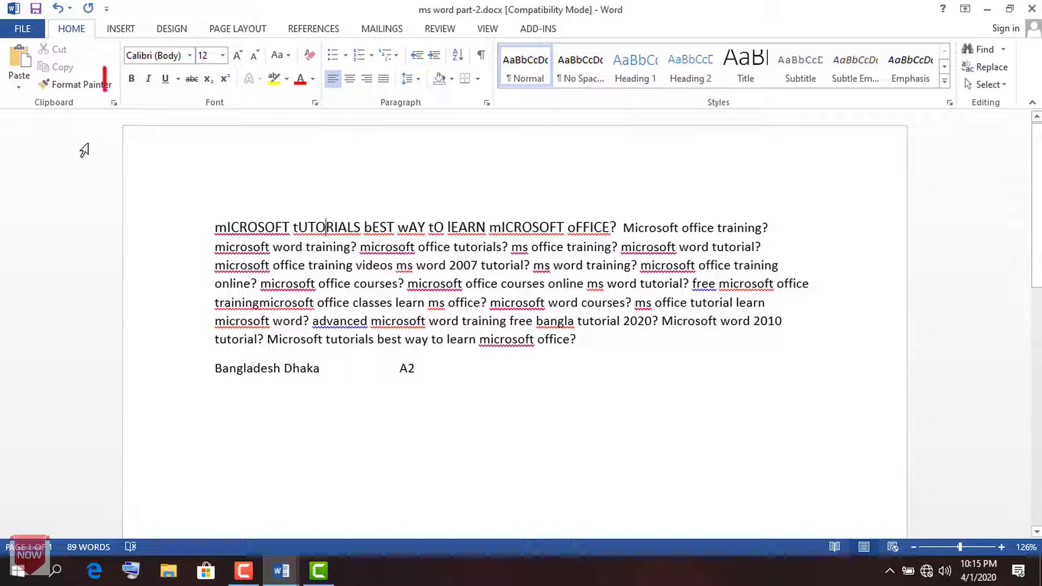
{"action": "left_click_drag", "start_coordinate": [208, 235], "coordinate": [614, 225]}
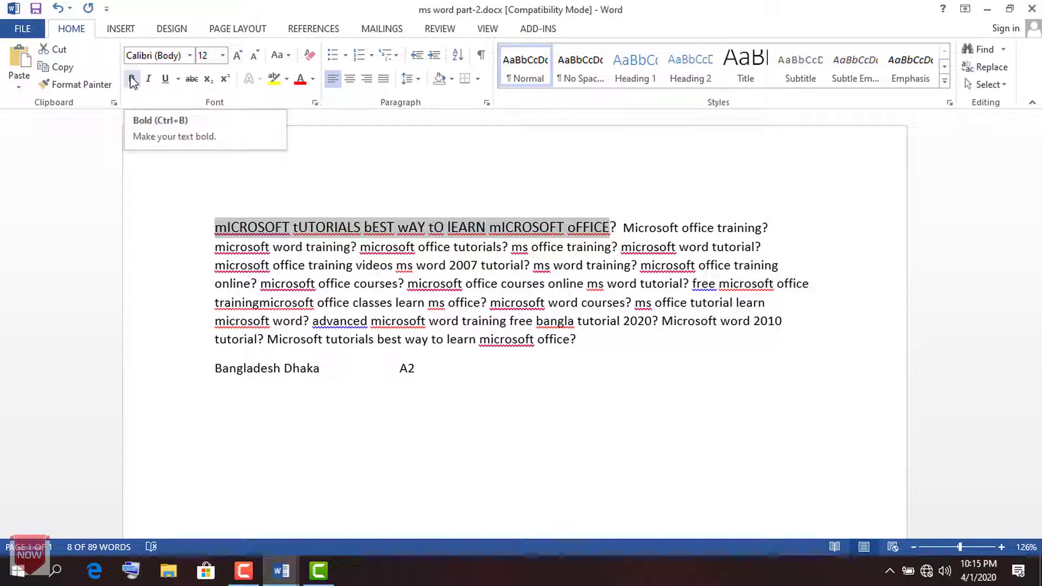
{"action": "left_click", "coordinate": [132, 81]}
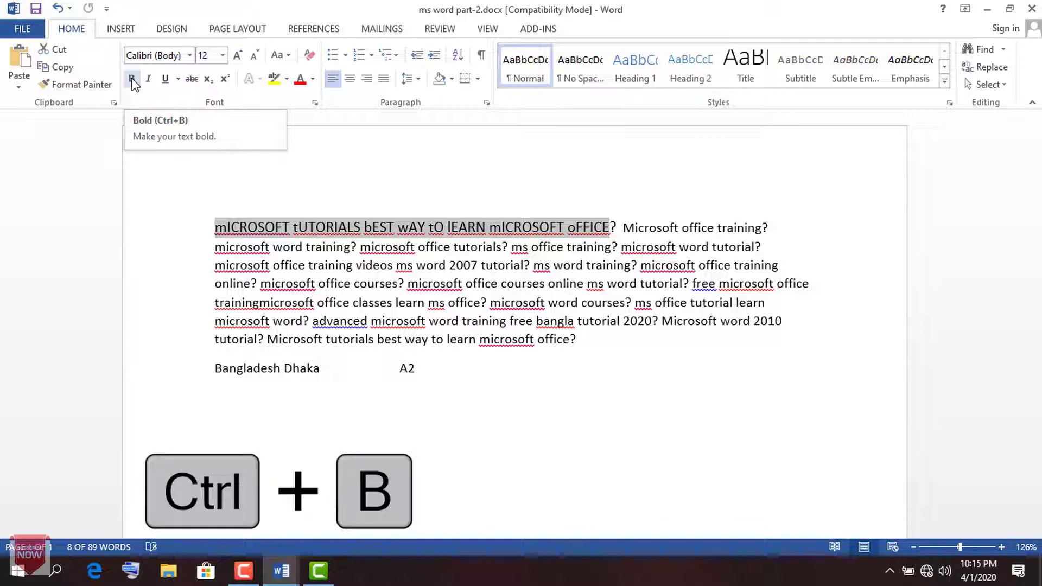
{"action": "left_click", "coordinate": [132, 80]}
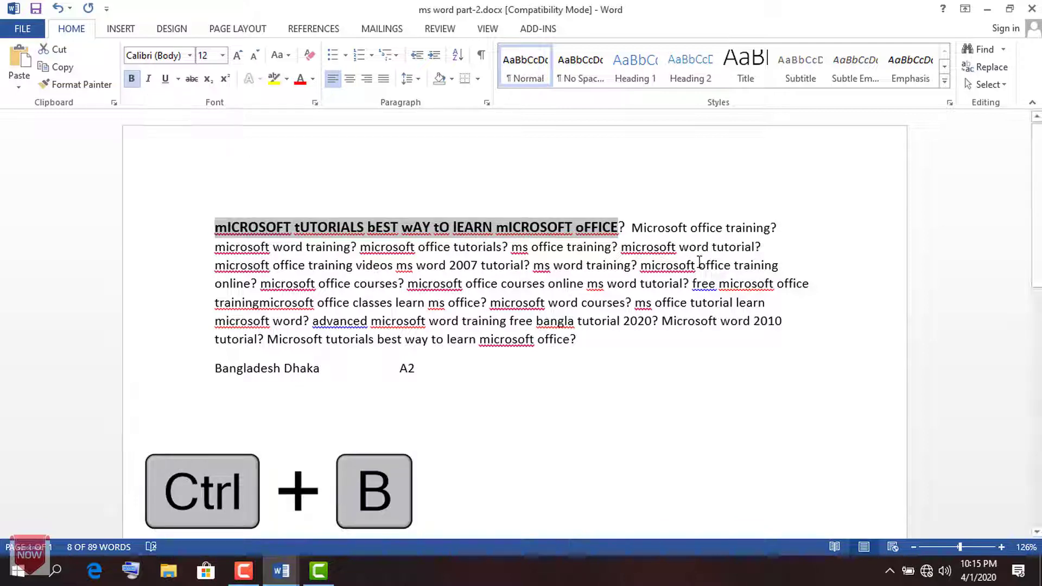
{"action": "left_click_drag", "start_coordinate": [623, 227], "coordinate": [247, 234]}
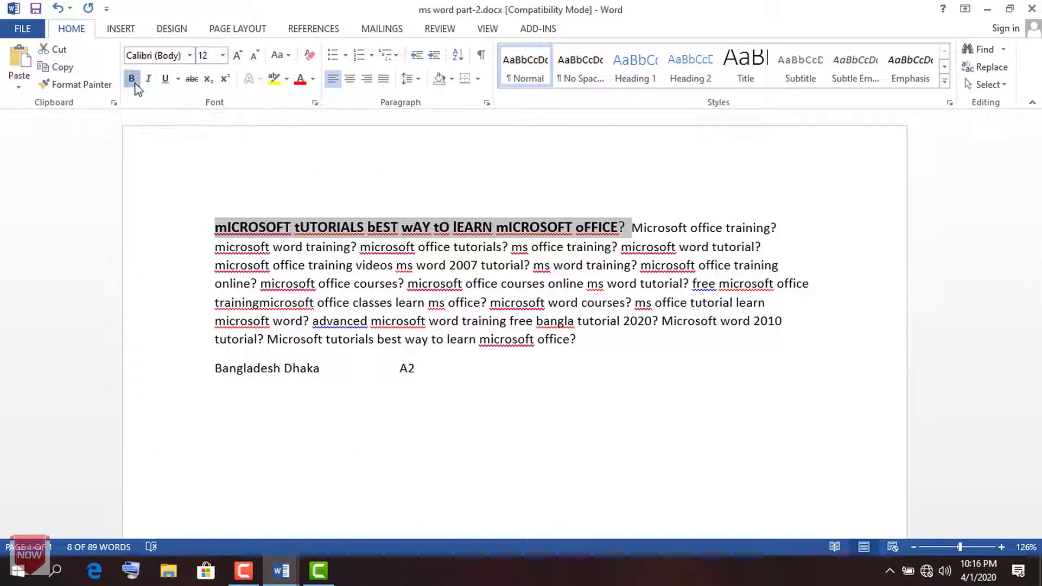
{"action": "left_click", "coordinate": [134, 82]}
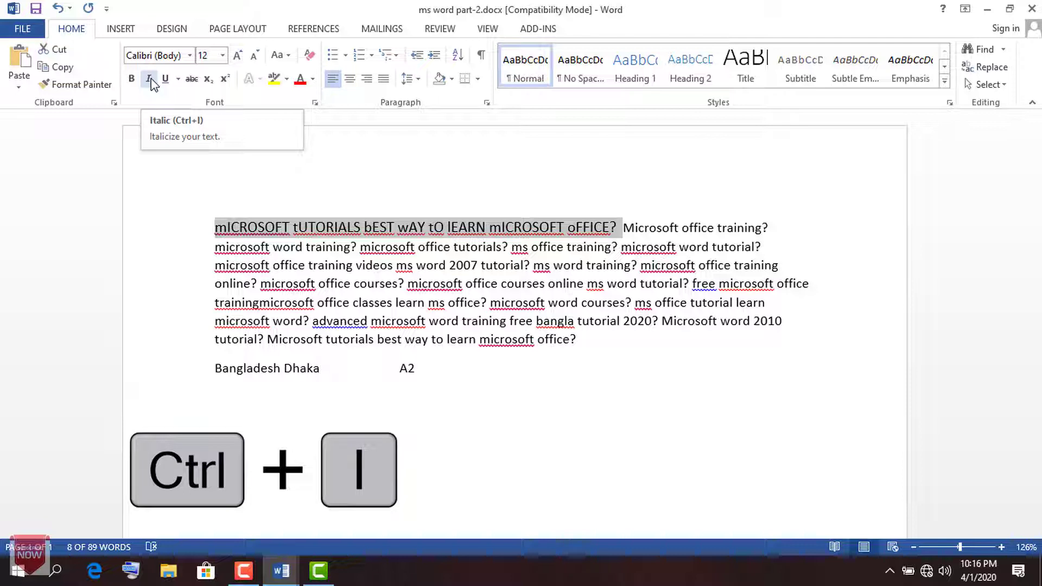
{"action": "left_click", "coordinate": [151, 80]}
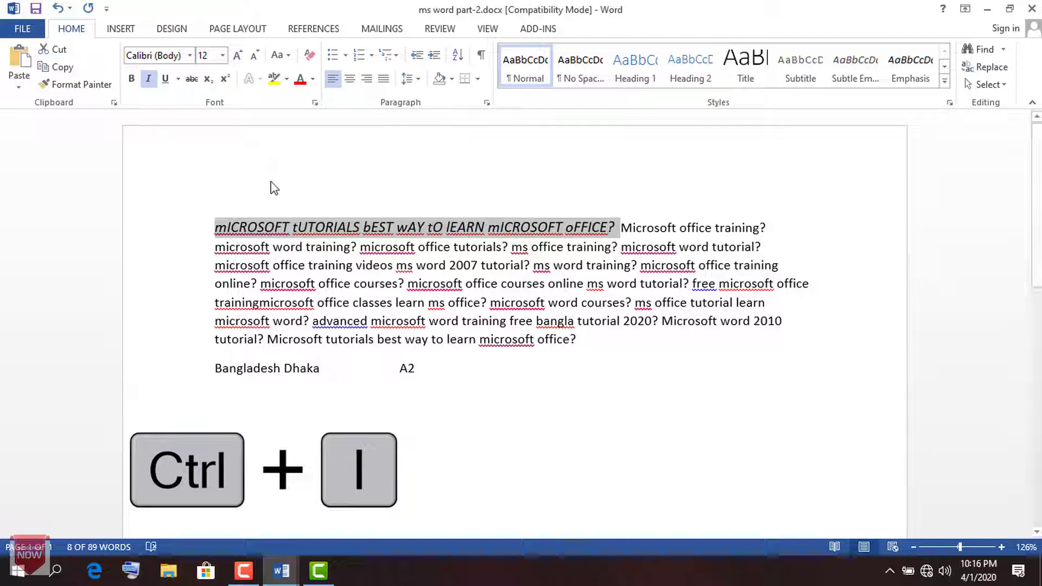
{"action": "left_click", "coordinate": [617, 227]}
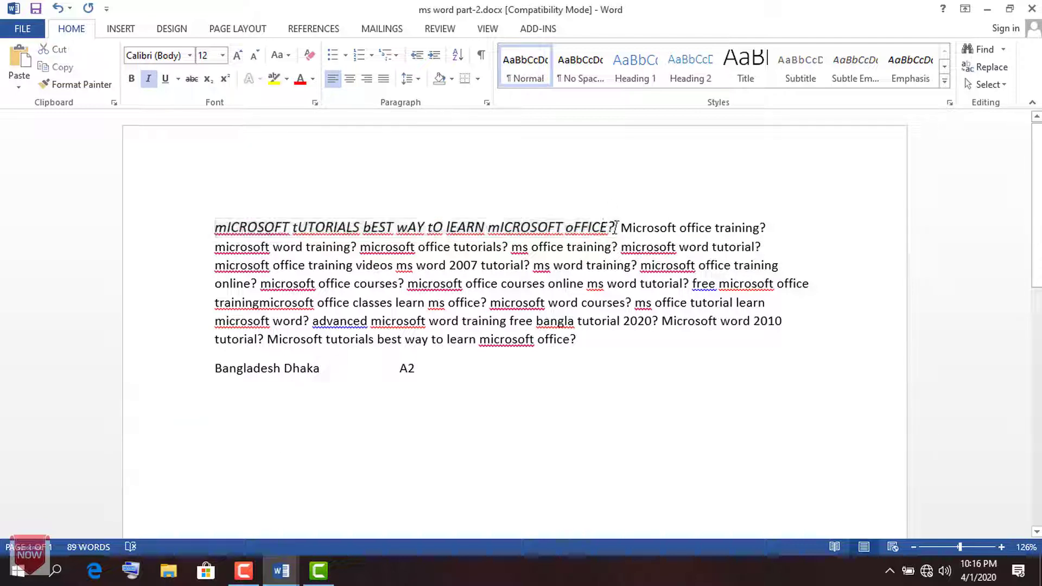
{"action": "left_click_drag", "start_coordinate": [604, 227], "coordinate": [205, 229]}
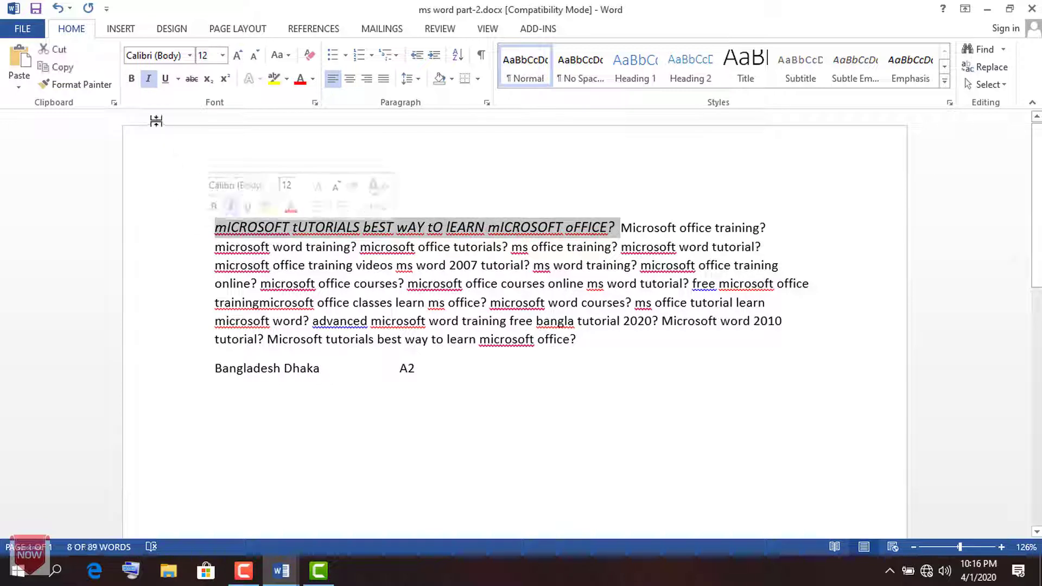
{"action": "left_click", "coordinate": [148, 79]}
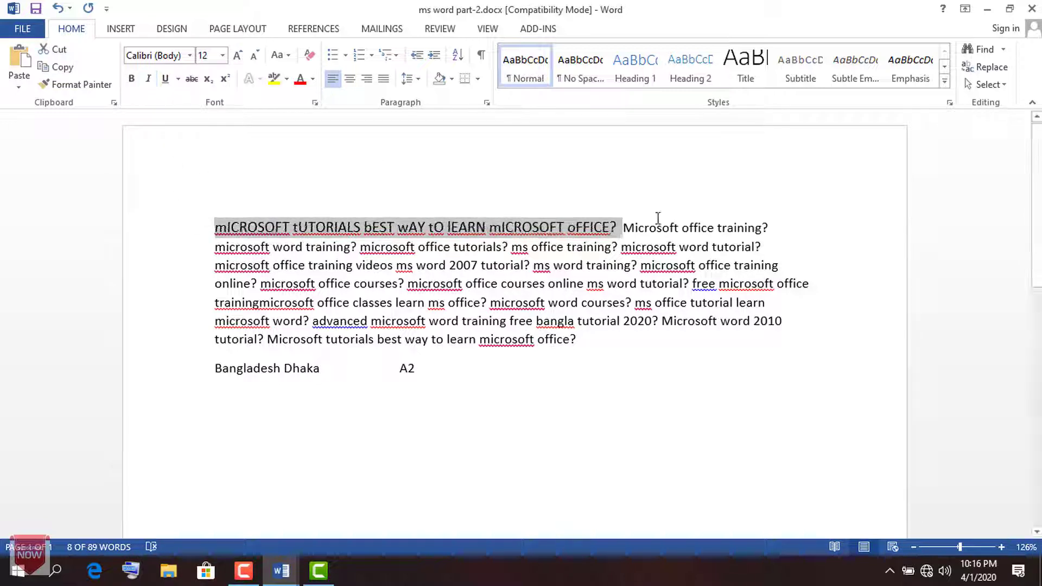
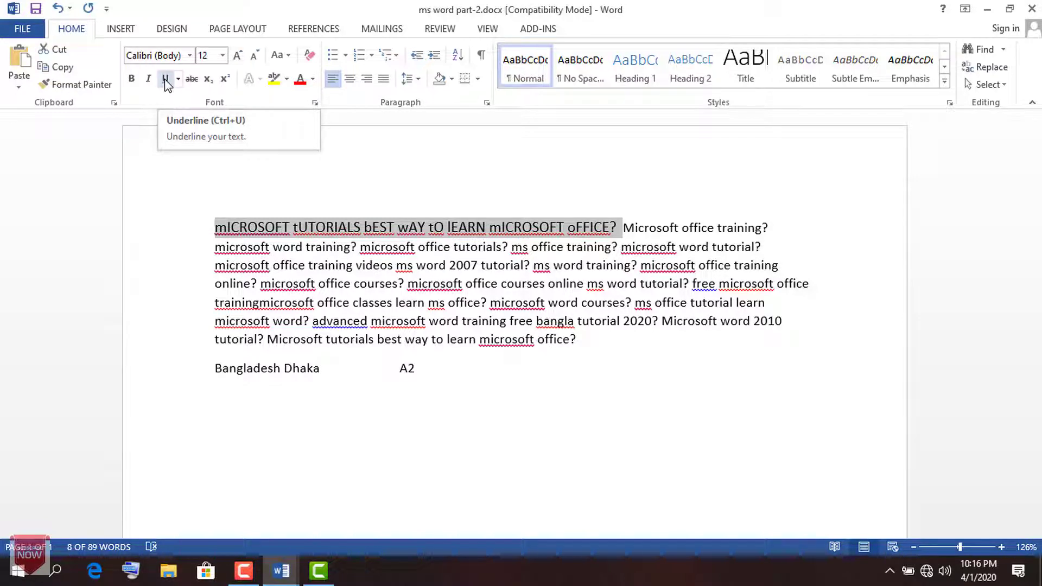
- Underline the opening sentence "mICROSOFT tUTORIALS bEST wAY tO lEARN mICROSOFT oFFICE?" and deselect it
{"action": "left_click", "coordinate": [166, 79]}
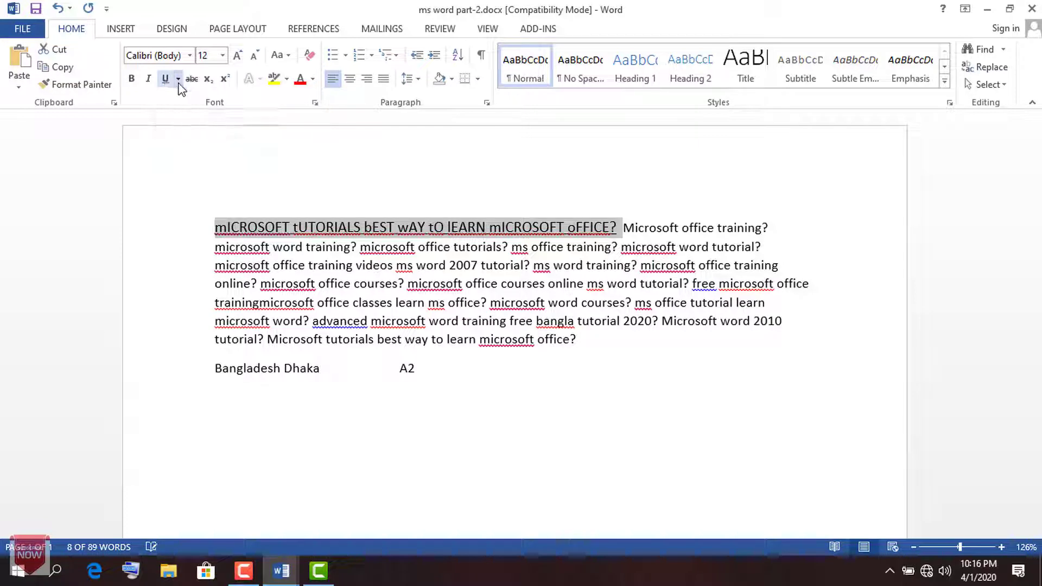
{"action": "left_click", "coordinate": [620, 184]}
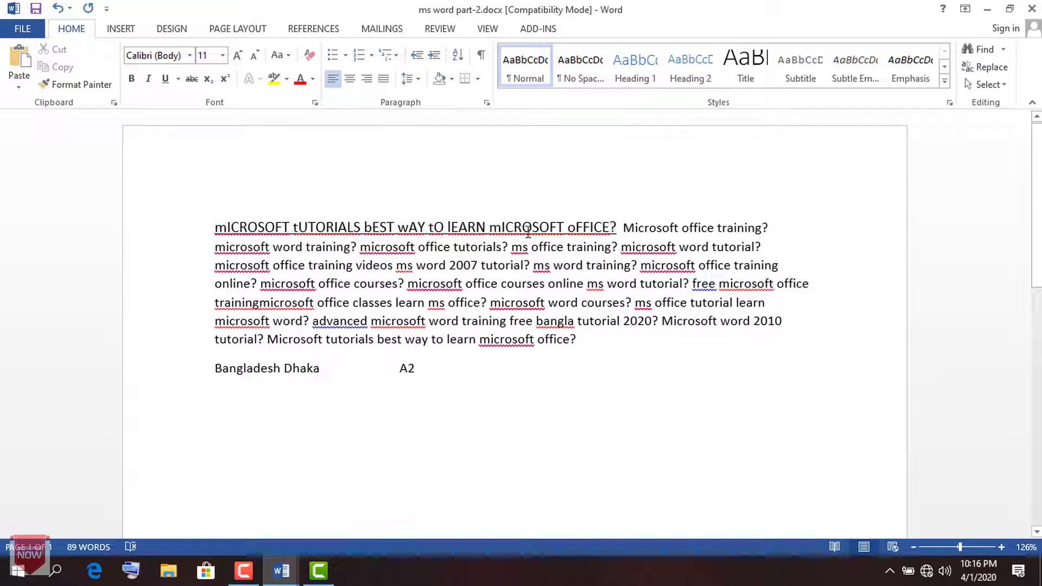
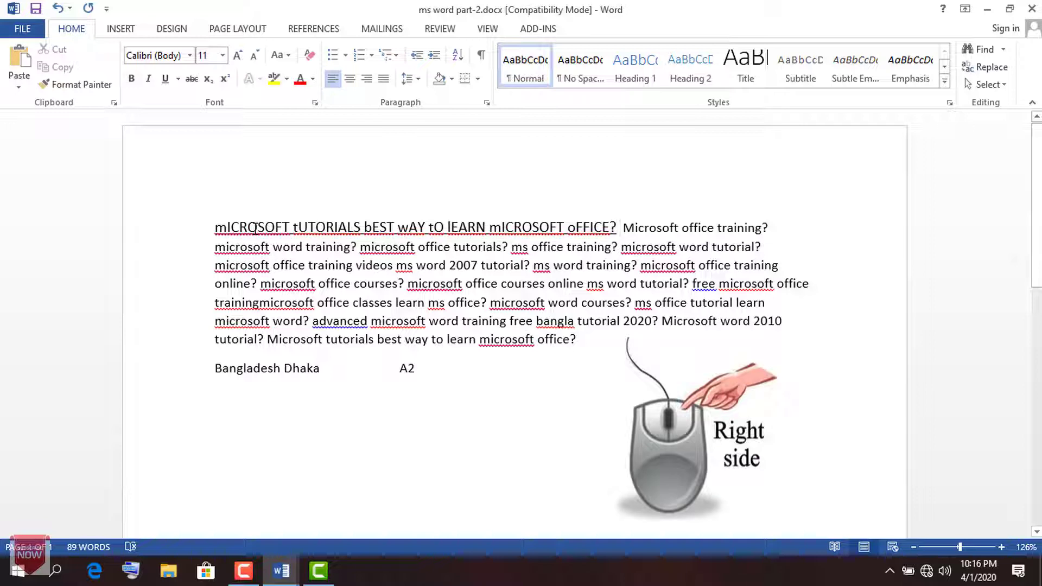
- Ignore all occurrences of mICROSOFT flagged in the heading's spelling check
{"action": "right_click", "coordinate": [256, 226]}
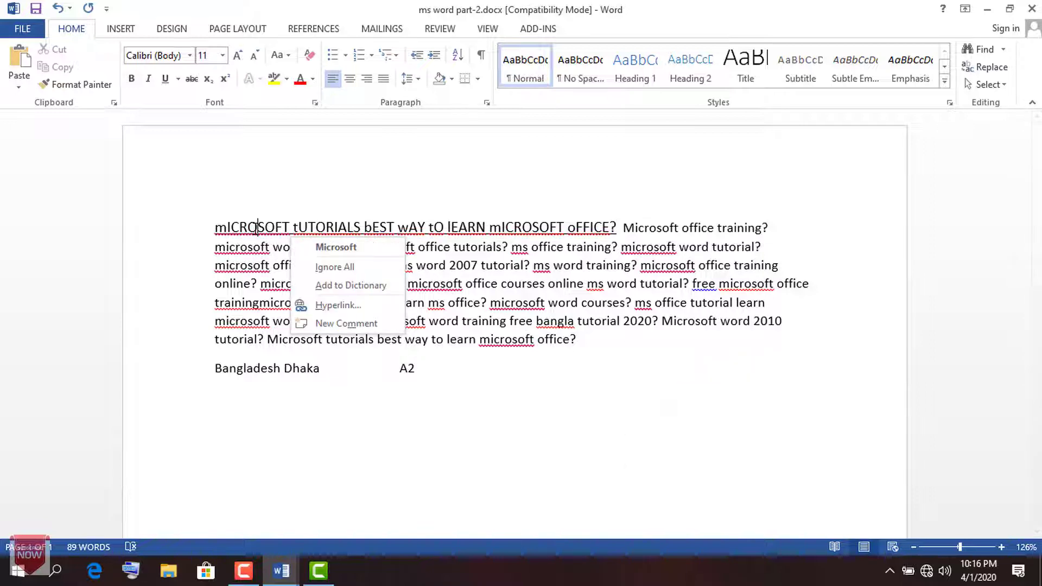
{"action": "left_click", "coordinate": [332, 268]}
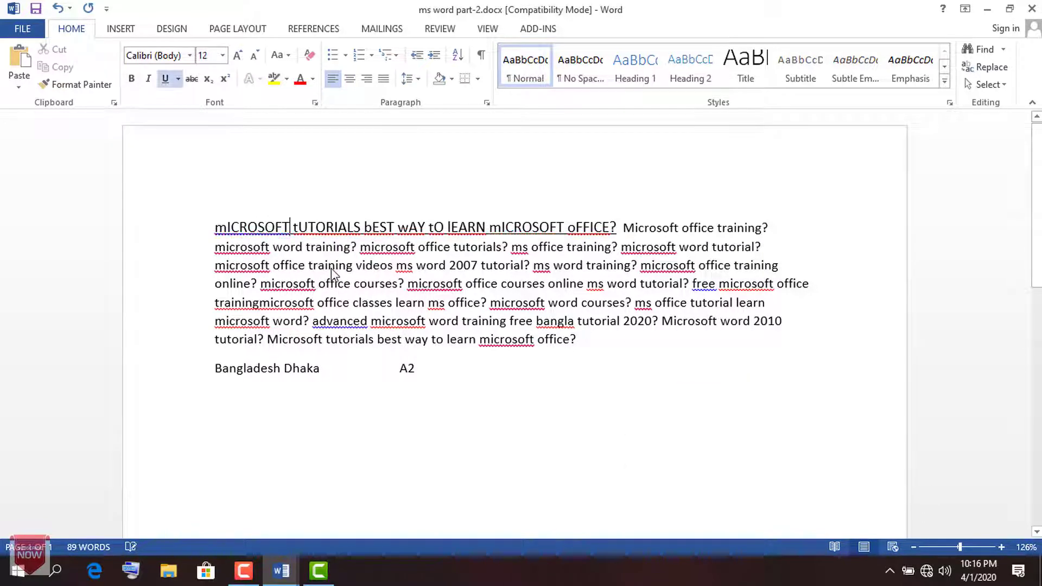
{"action": "right_click", "coordinate": [265, 225]}
{"action": "left_click", "coordinate": [250, 211]}
{"action": "right_click", "coordinate": [248, 231]}
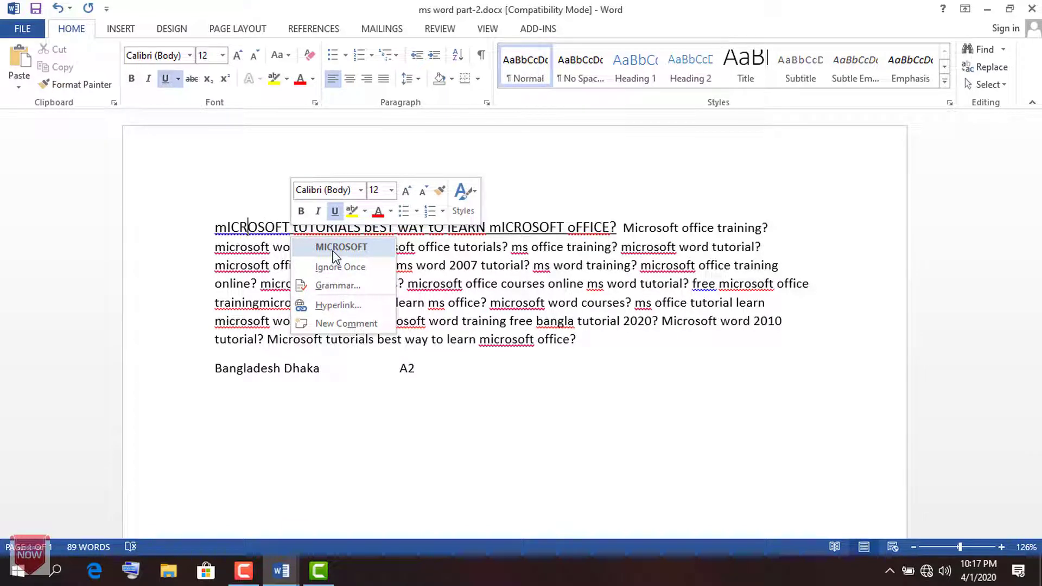
{"action": "key", "text": "Escape"}
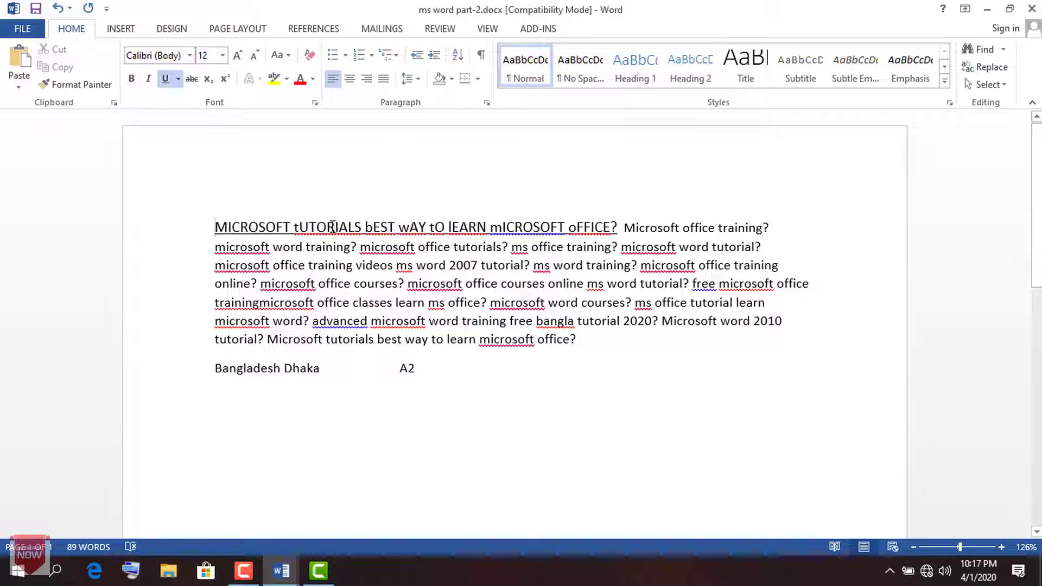
- Ignore all tUTORIALS and oFFICE flags, and ignore the second mICROSOFT once
{"action": "right_click", "coordinate": [332, 227]}
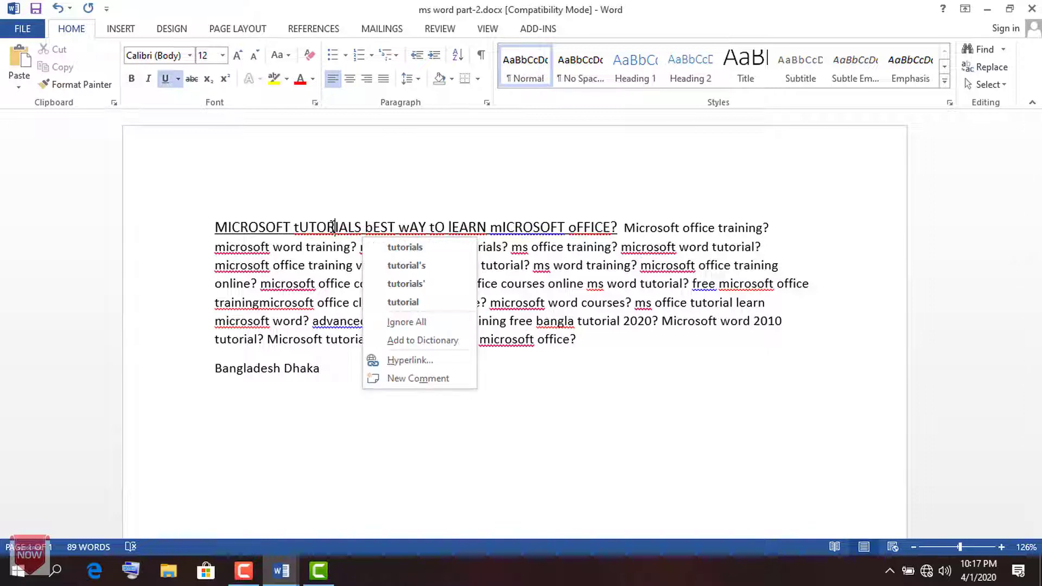
{"action": "left_click", "coordinate": [406, 322]}
{"action": "right_click", "coordinate": [394, 229]}
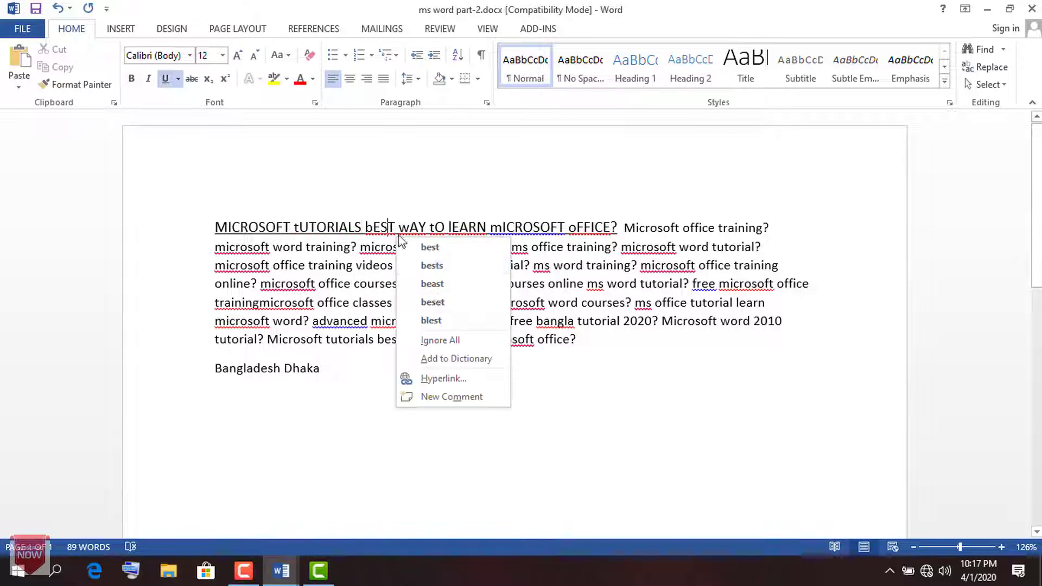
{"action": "right_click", "coordinate": [514, 228]}
{"action": "left_click", "coordinate": [610, 267]}
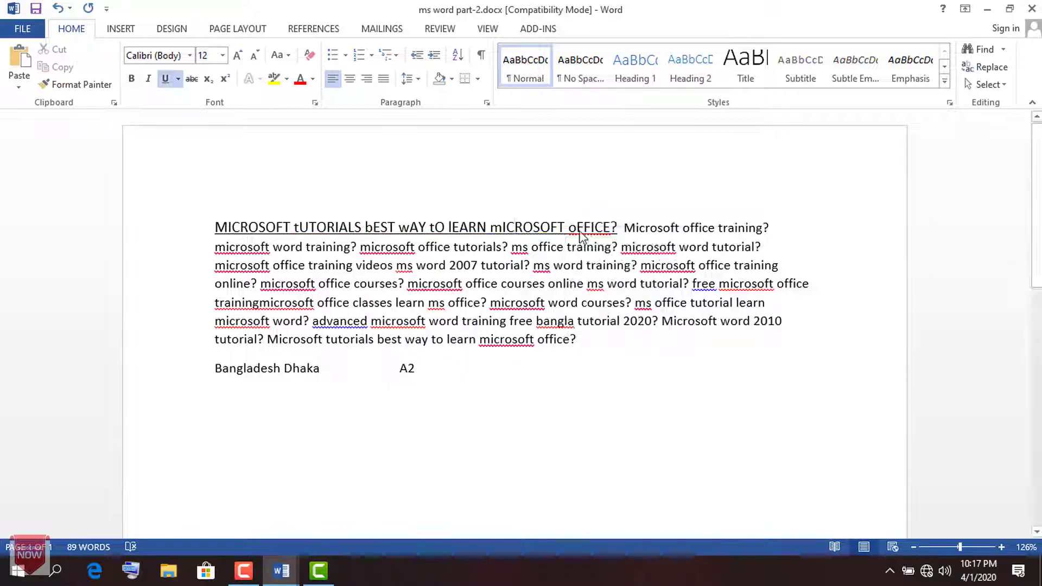
{"action": "right_click", "coordinate": [577, 228]}
{"action": "left_click", "coordinate": [655, 304]}
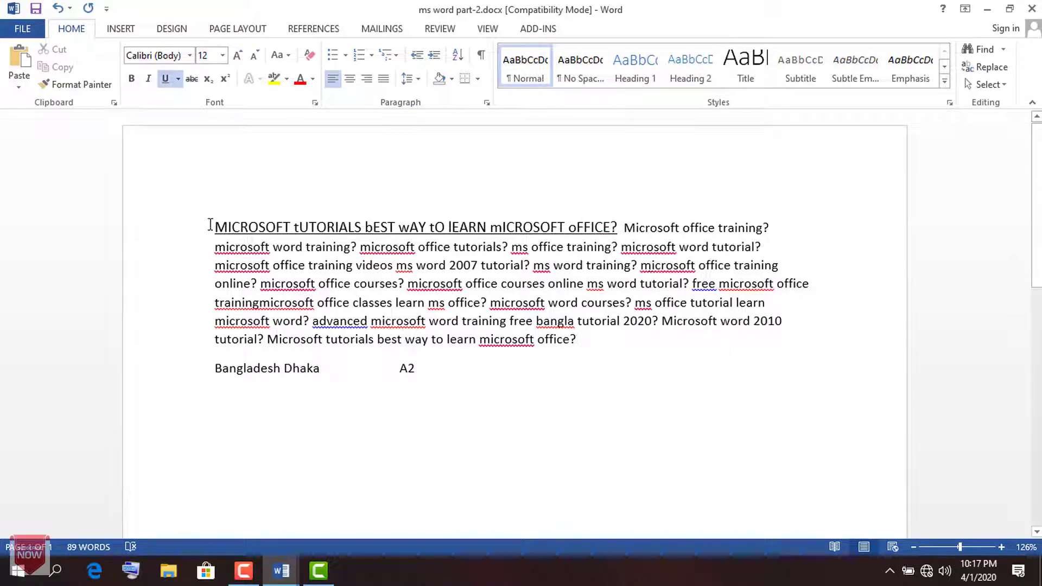
- Make the whole heading line italic and bold
{"action": "left_click_drag", "start_coordinate": [620, 227], "coordinate": [150, 236]}
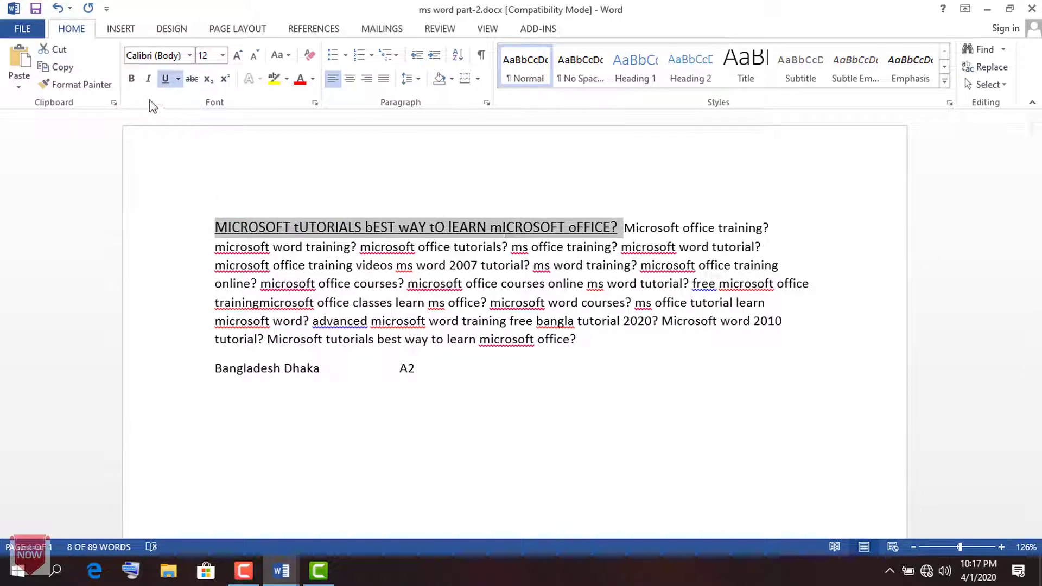
{"action": "left_click", "coordinate": [147, 80]}
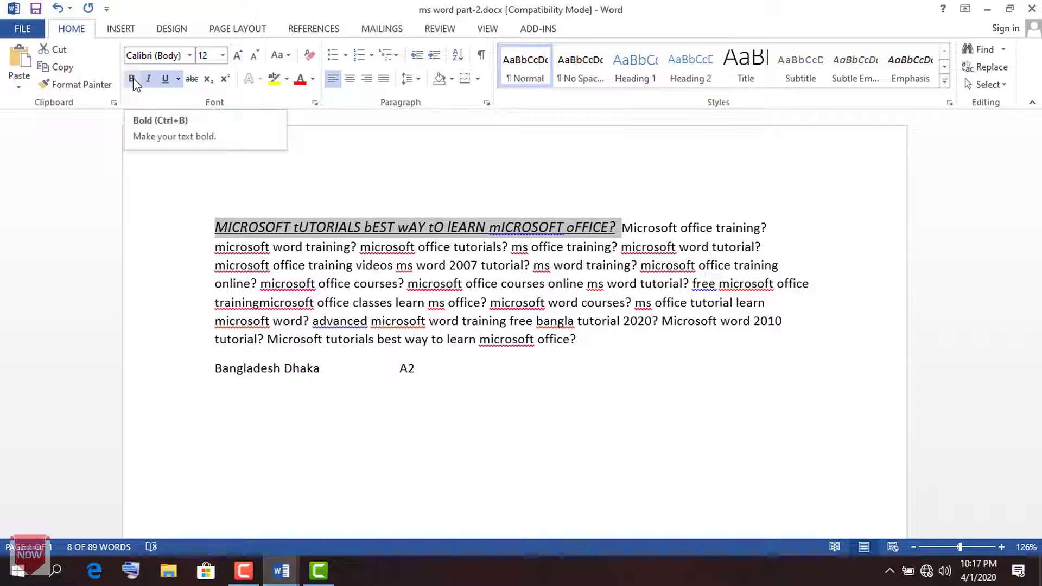
{"action": "left_click", "coordinate": [132, 80]}
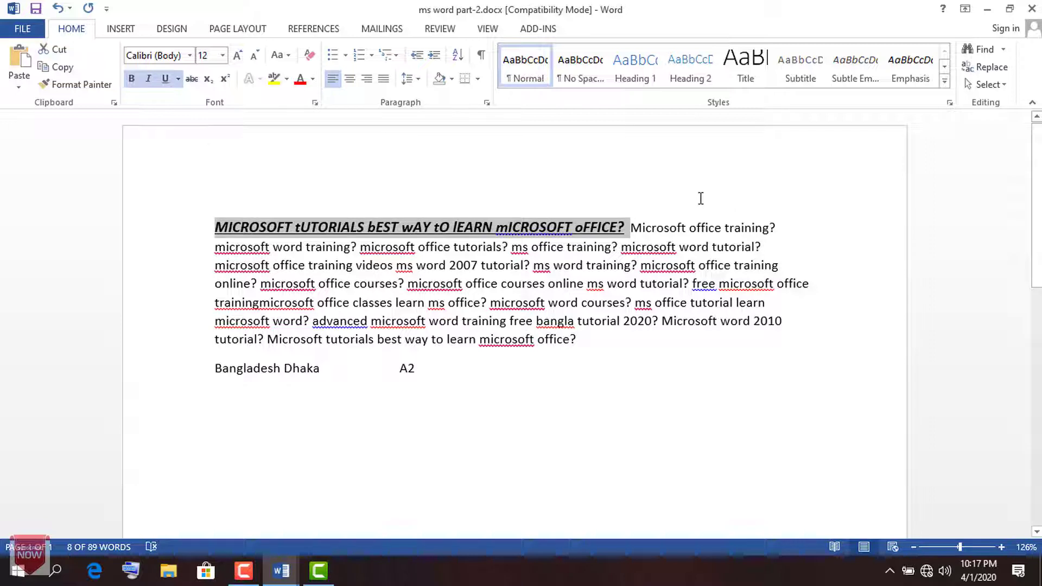
{"action": "left_click", "coordinate": [689, 228]}
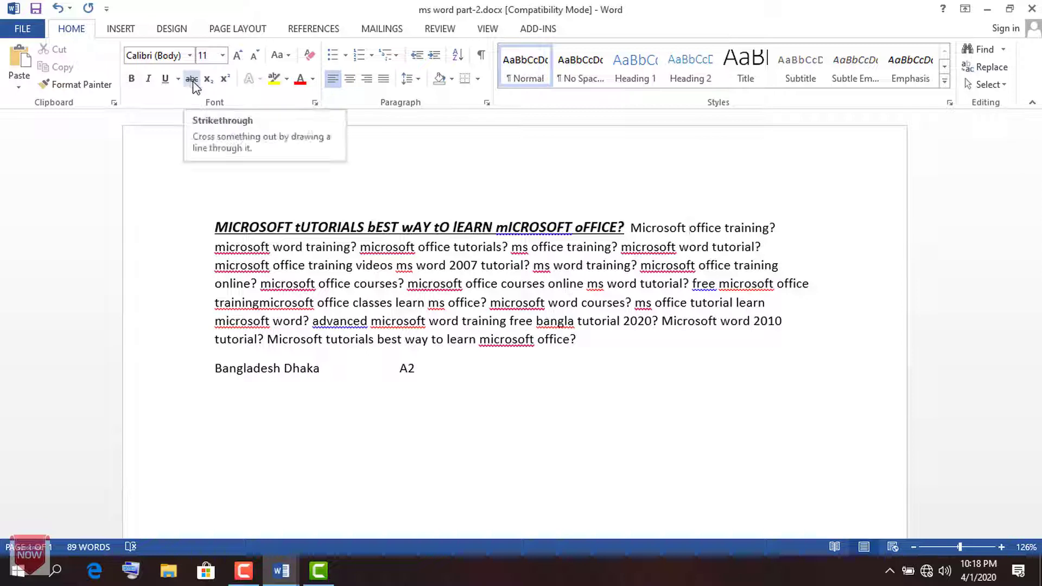
- Strip the accidentally applied strikethrough from the heading line
{"action": "left_click_drag", "start_coordinate": [619, 227], "coordinate": [215, 228]}
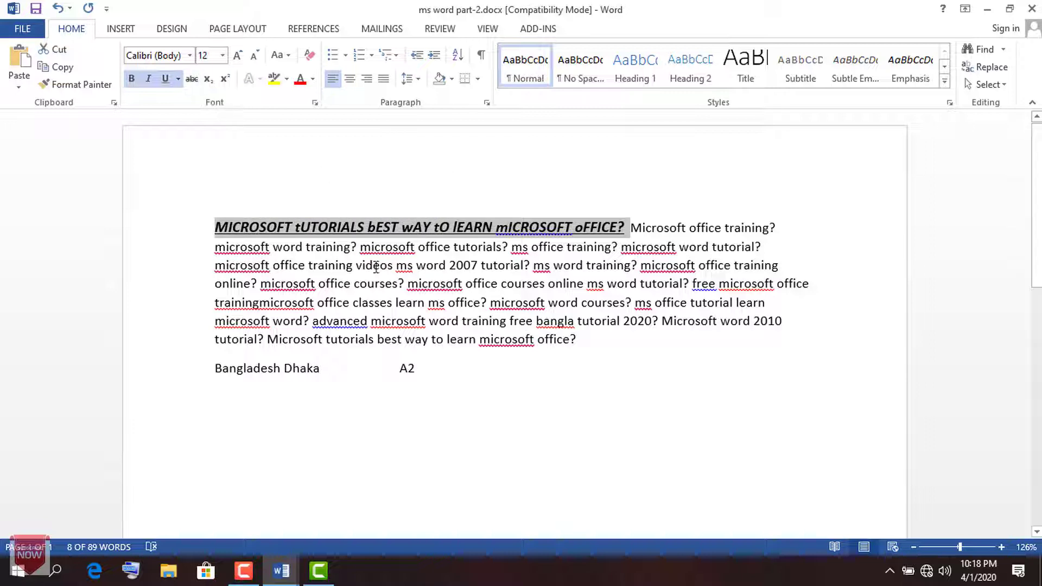
{"action": "left_click", "coordinate": [190, 81]}
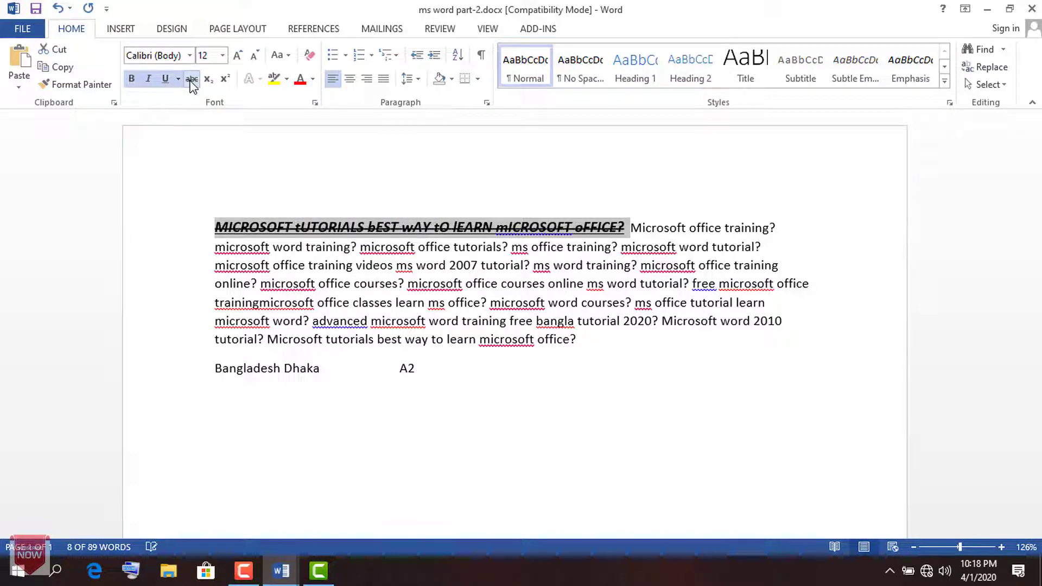
{"action": "left_click", "coordinate": [715, 227]}
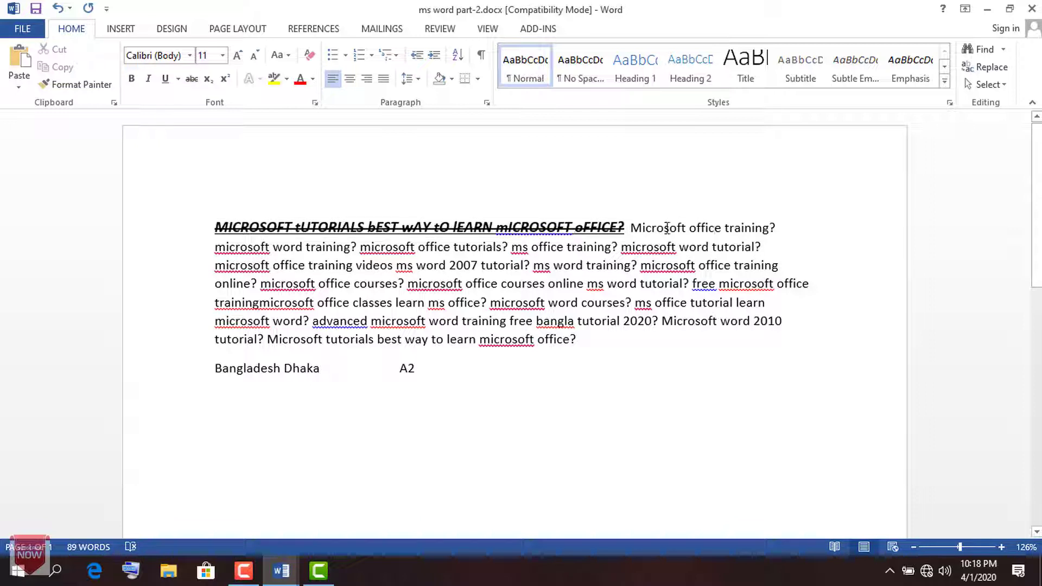
{"action": "left_click_drag", "start_coordinate": [629, 227], "coordinate": [152, 223]}
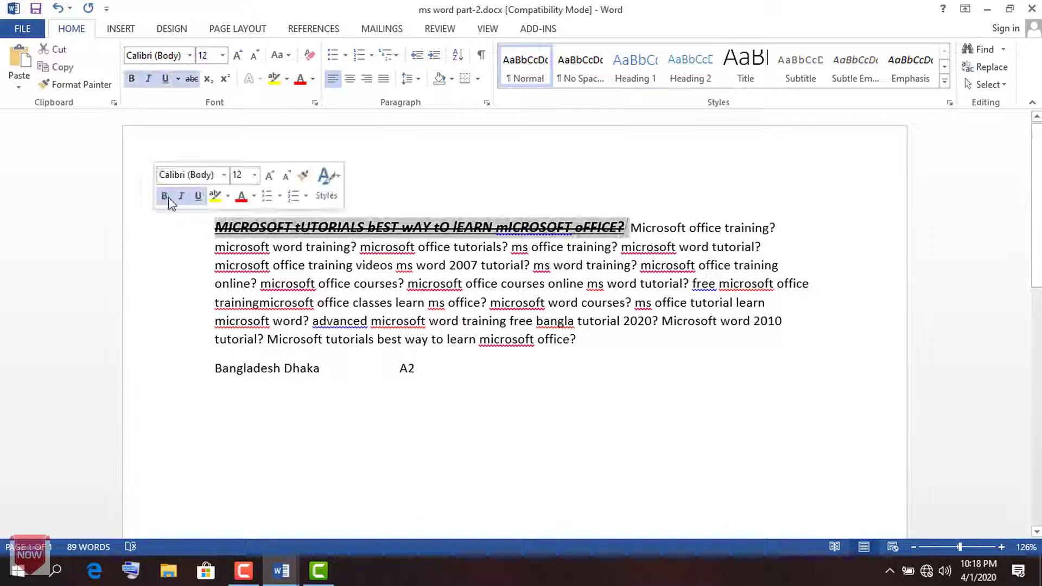
{"action": "left_click", "coordinate": [191, 79]}
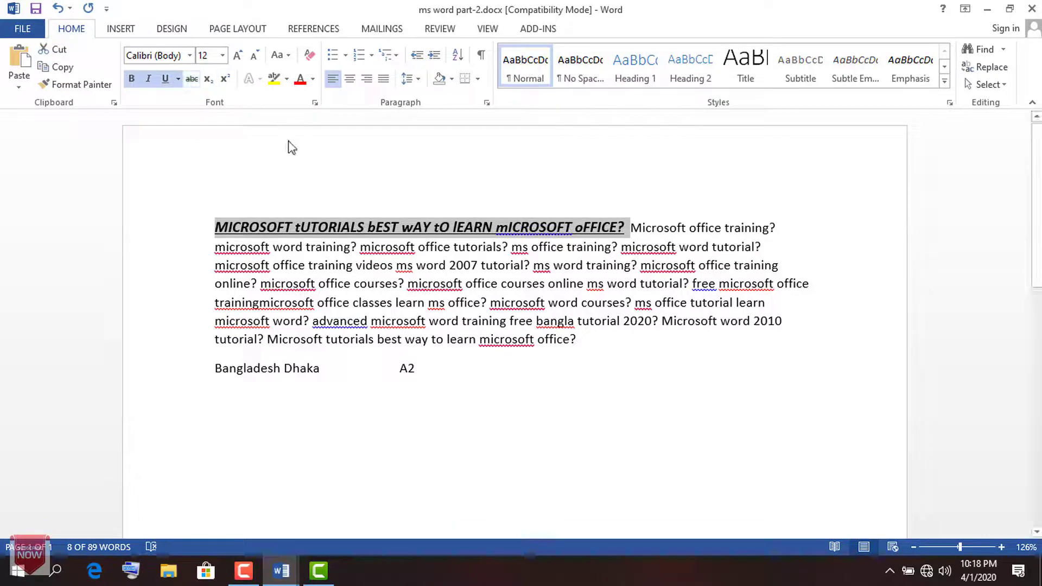
{"action": "left_click", "coordinate": [426, 195]}
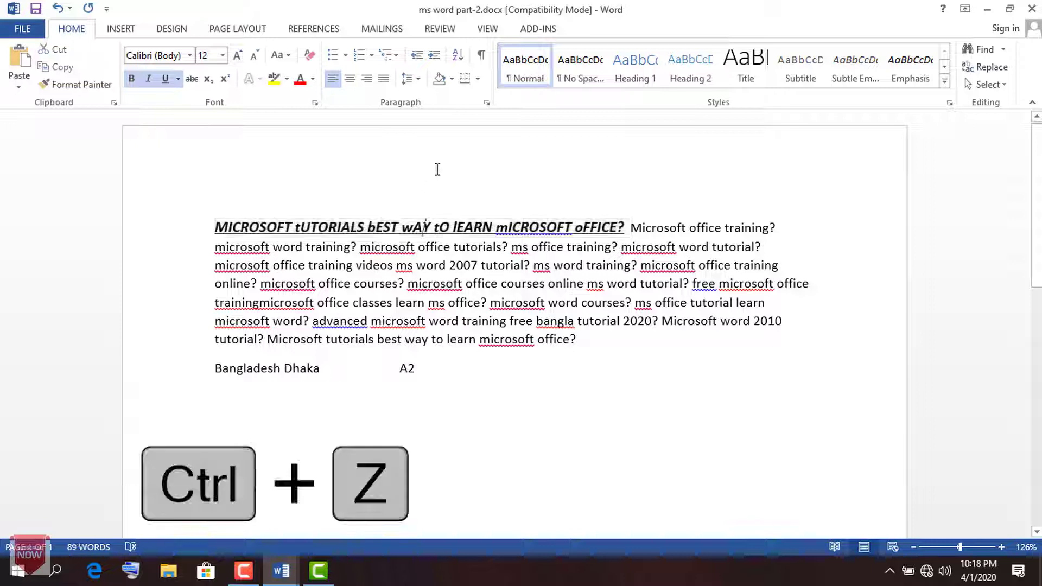
{"action": "scroll", "coordinate": [437, 170], "scroll_direction": "down", "scroll_amount": 2}
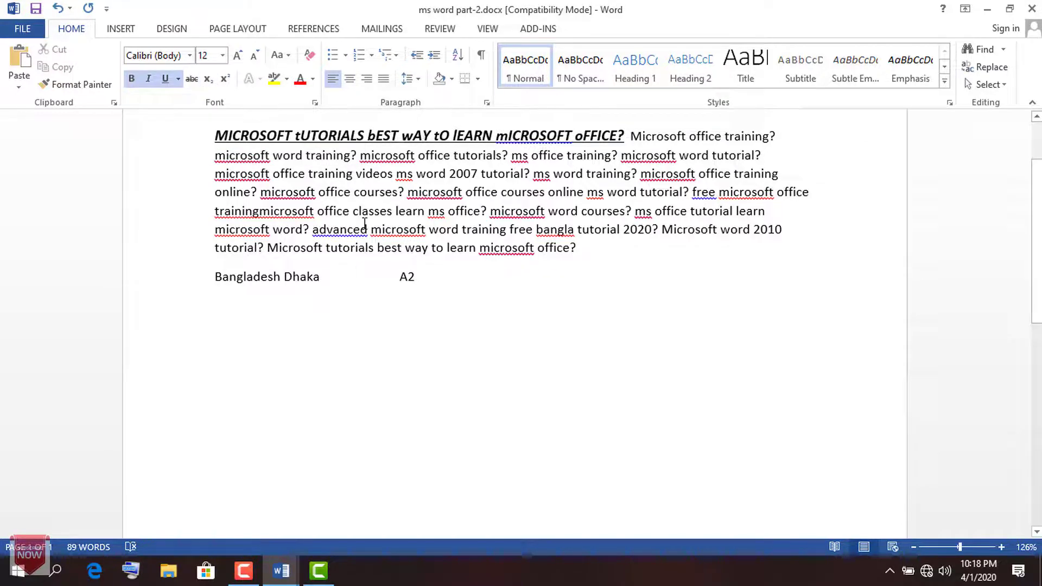
{"action": "scroll", "coordinate": [365, 223], "scroll_direction": "up", "scroll_amount": 1}
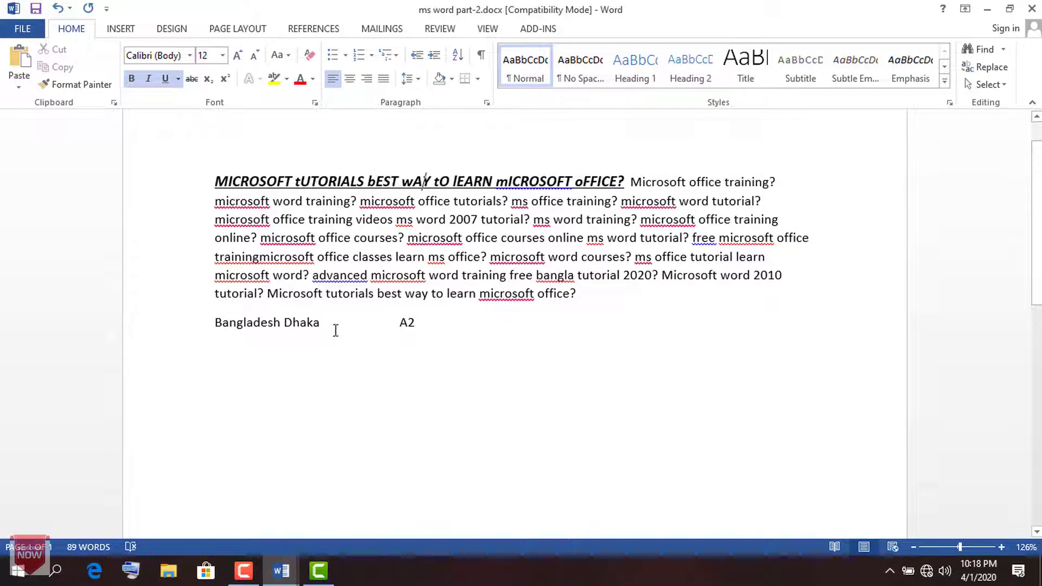
- Make the word Dhaka after Bangladesh subscript
{"action": "left_click_drag", "start_coordinate": [331, 324], "coordinate": [287, 325]}
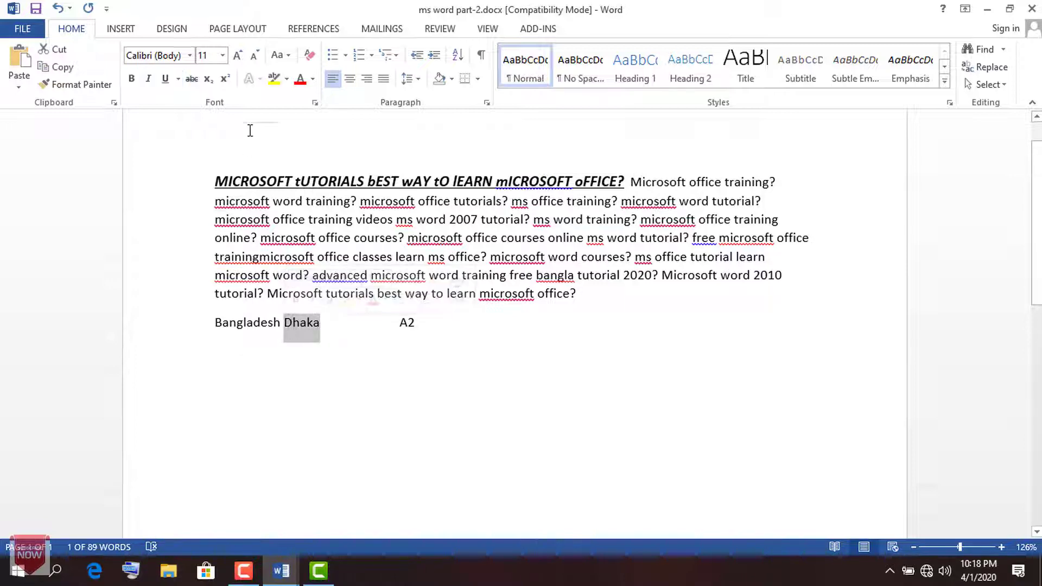
{"action": "left_click", "coordinate": [207, 79]}
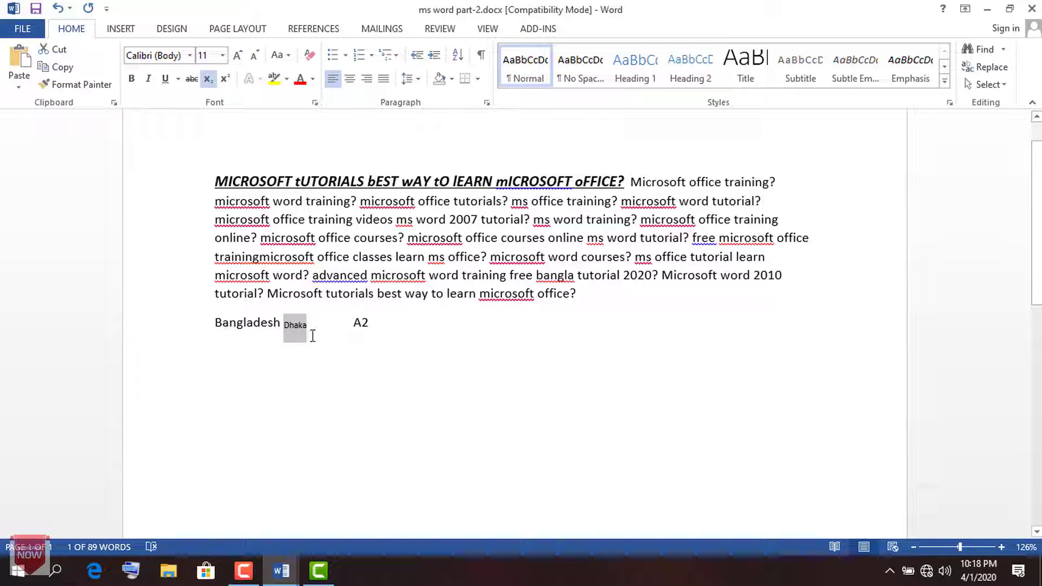
{"action": "left_click", "coordinate": [312, 336]}
- Make the 2 in A2 superscript so it reads A²
{"action": "left_click_drag", "start_coordinate": [381, 322], "coordinate": [361, 324]}
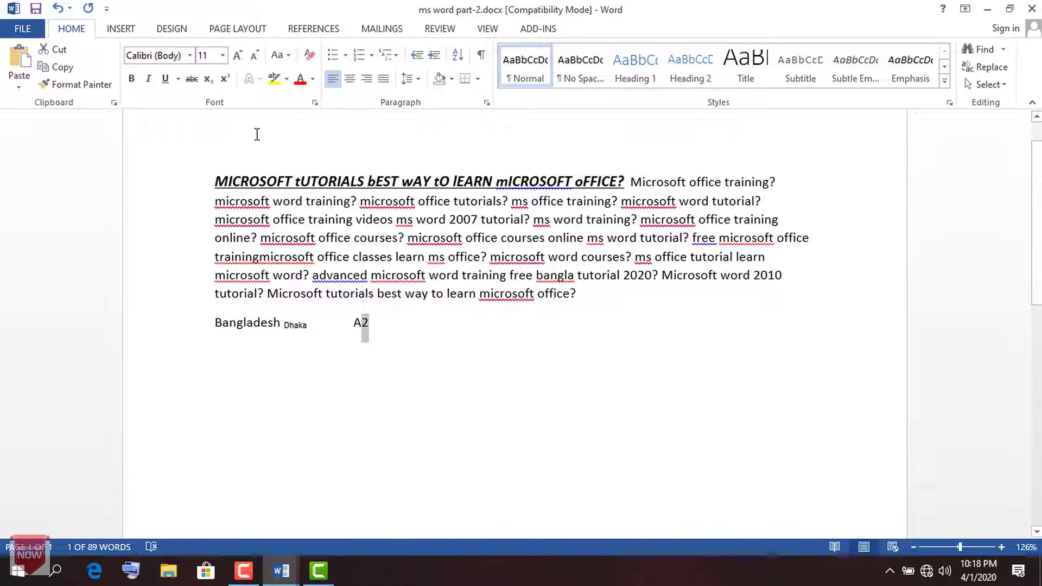
{"action": "left_click", "coordinate": [226, 81]}
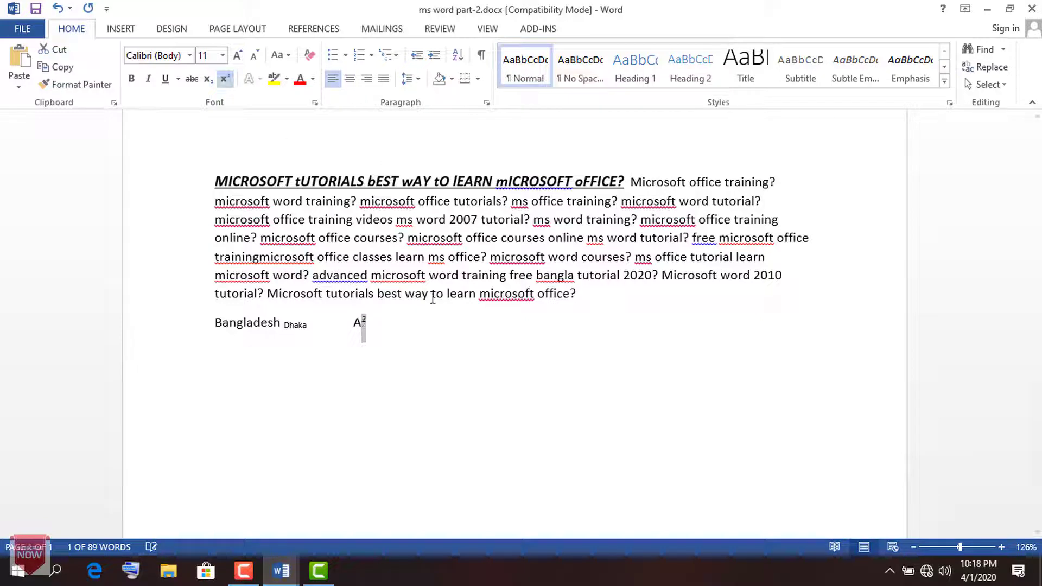
{"action": "left_click", "coordinate": [439, 336]}
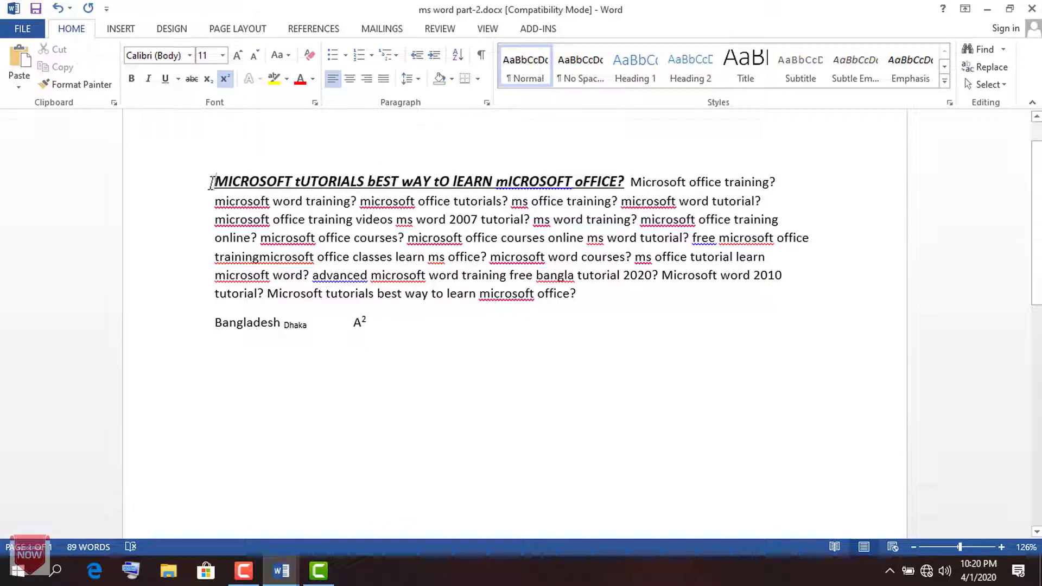
- Give the heading line a Turquoise text highlight
{"action": "mouse_move", "coordinate": [214, 182]}
{"action": "left_mouse_down"}
{"action": "mouse_move", "coordinate": [766, 184]}
{"action": "mouse_move", "coordinate": [625, 183]}
{"action": "left_mouse_up"}
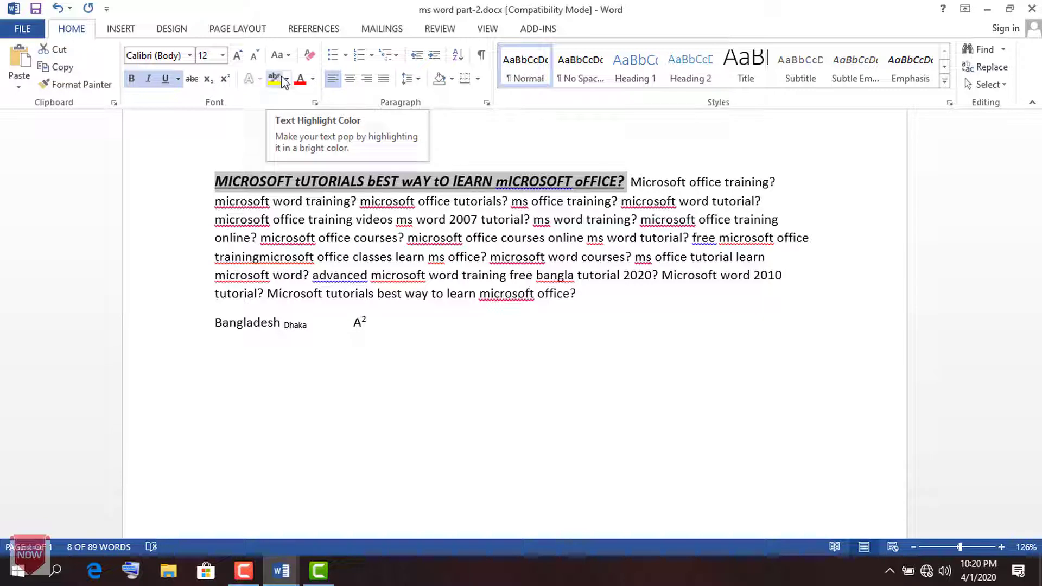
{"action": "left_click", "coordinate": [287, 79]}
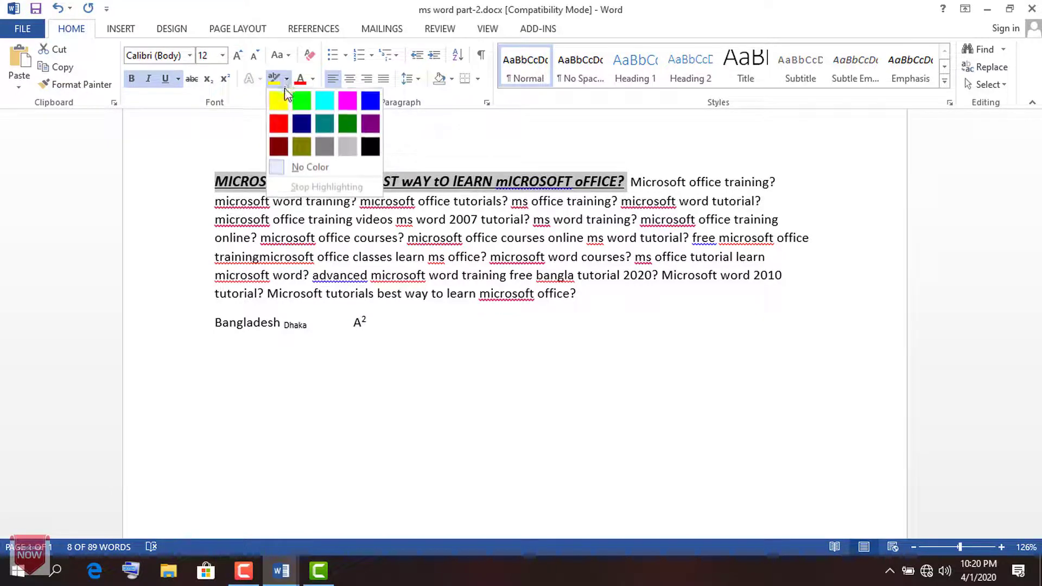
{"action": "left_click", "coordinate": [328, 100]}
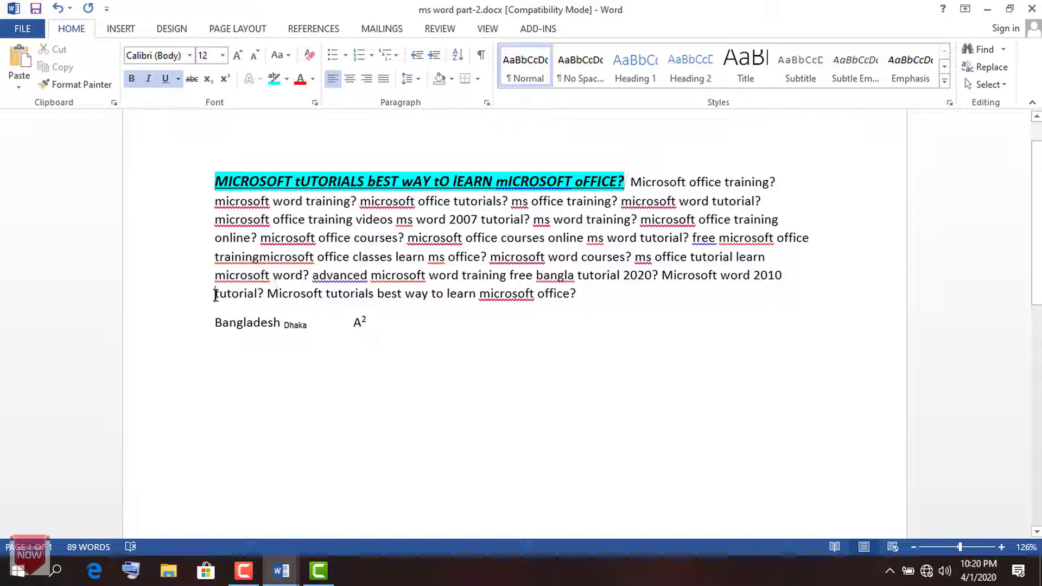
{"action": "mouse_move", "coordinate": [215, 295]}
{"action": "left_mouse_down"}
{"action": "mouse_move", "coordinate": [438, 307]}
{"action": "mouse_move", "coordinate": [581, 301]}
{"action": "left_mouse_up"}
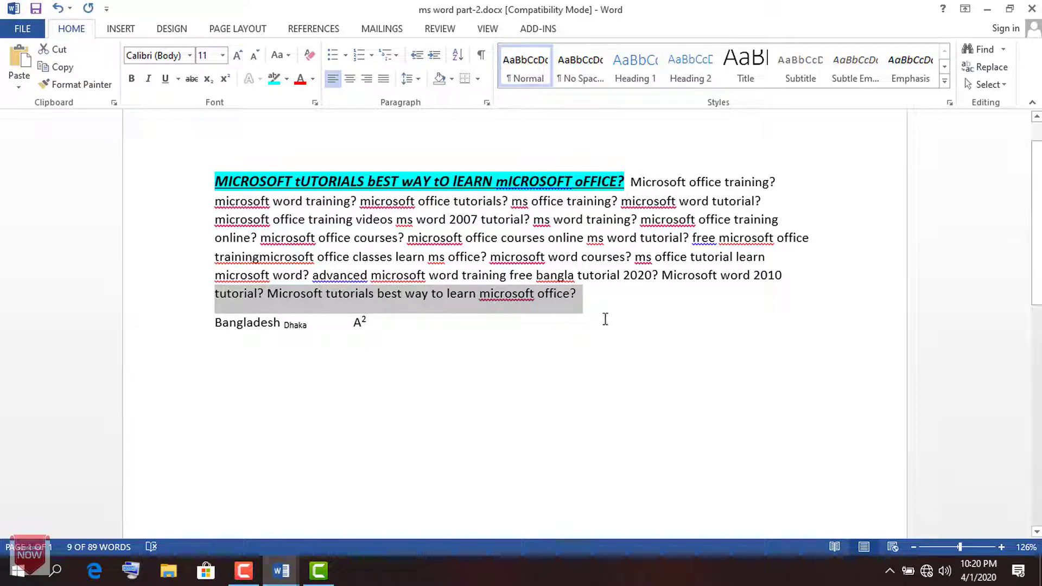
- Set the font colour of the line ending 'best way to learn microsoft office?' to Red
{"action": "left_click", "coordinate": [313, 82]}
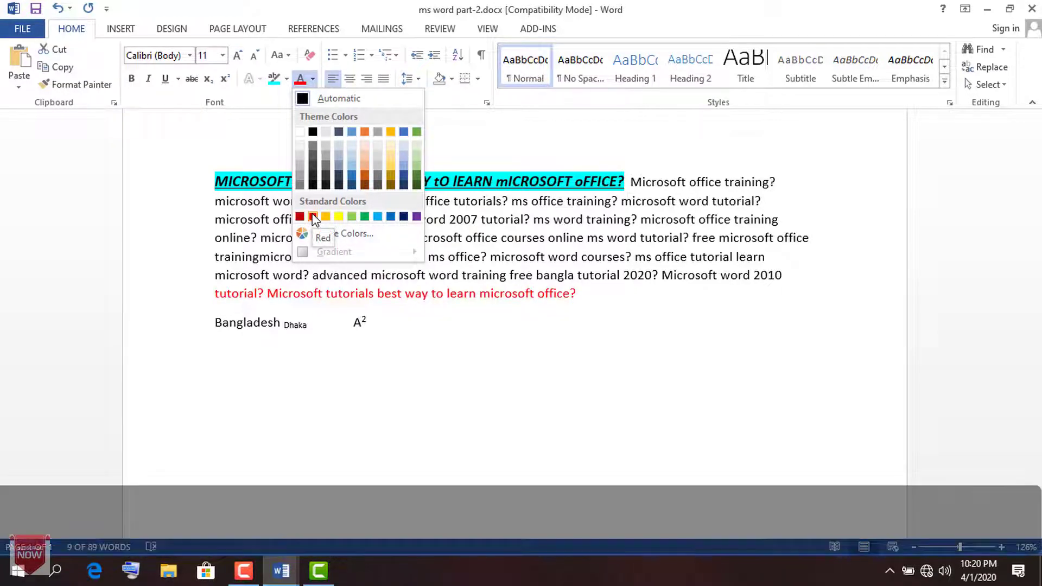
{"action": "left_click", "coordinate": [312, 217]}
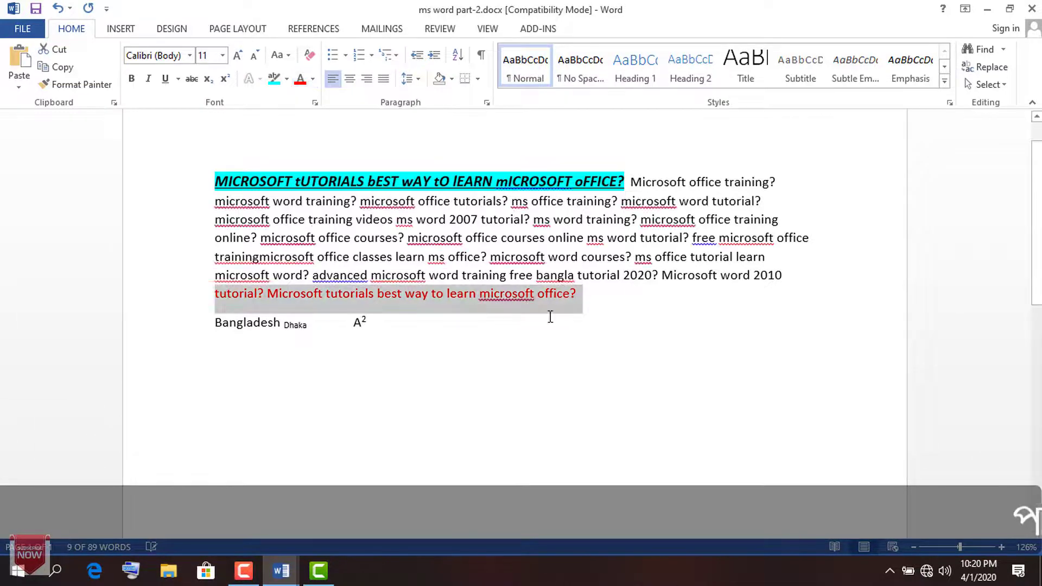
{"action": "key", "text": "Right"}
{"action": "left_click_drag", "start_coordinate": [578, 293], "coordinate": [214, 292]}
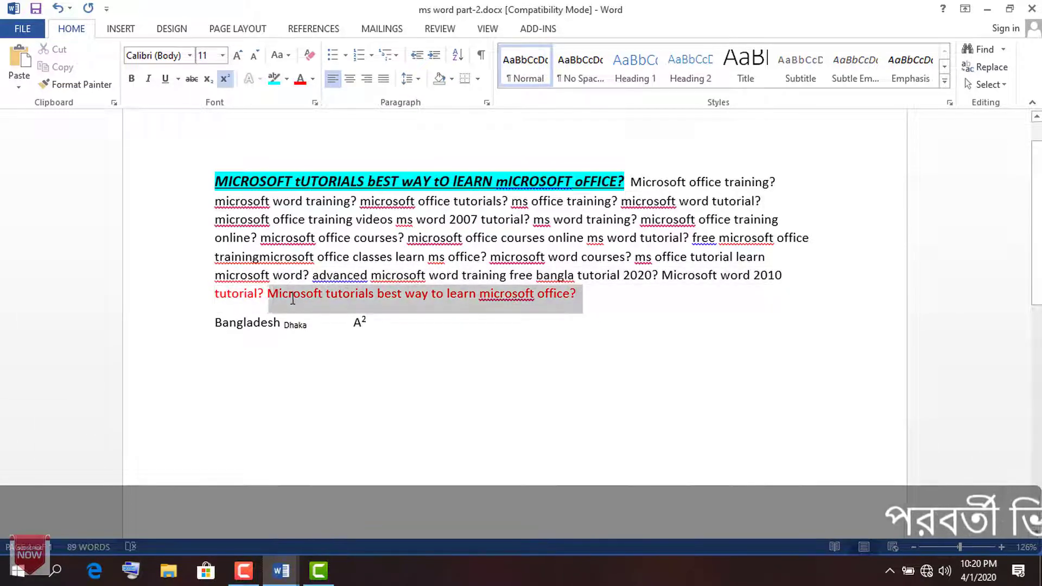
{"action": "left_click", "coordinate": [460, 365]}
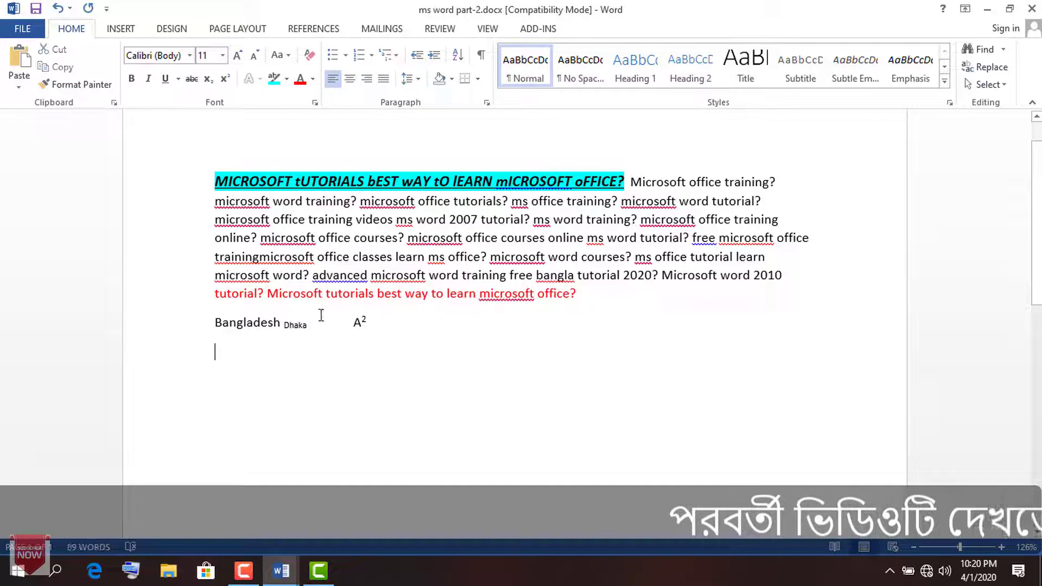